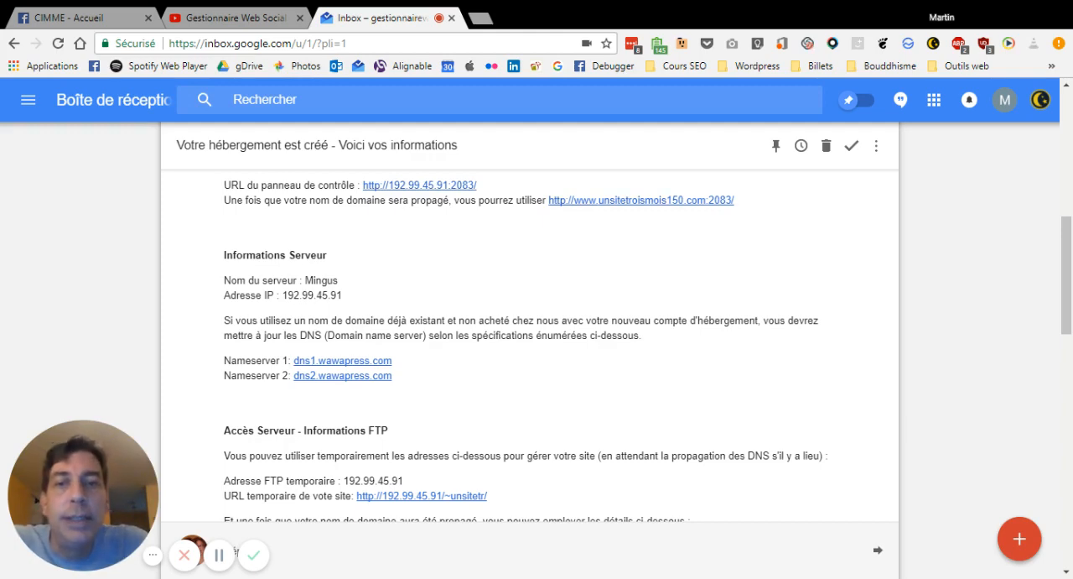
Open the control panel through its IP-based URL in the hosting information email
{"action": "scroll", "coordinate": [530, 335], "scroll_direction": "down", "scroll_amount": 1}
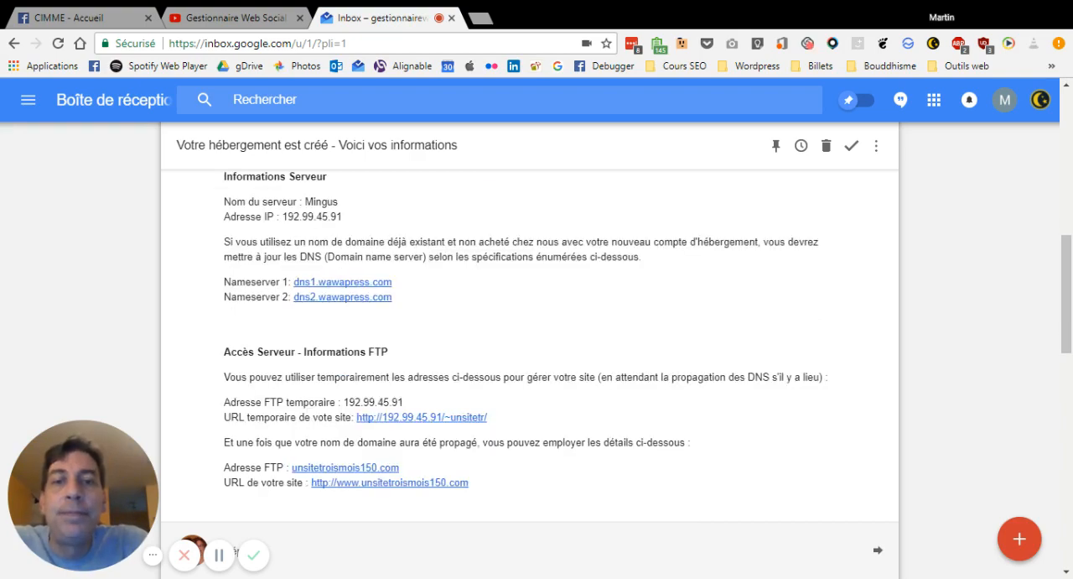
{"action": "scroll", "coordinate": [530, 336], "scroll_direction": "up", "scroll_amount": 1}
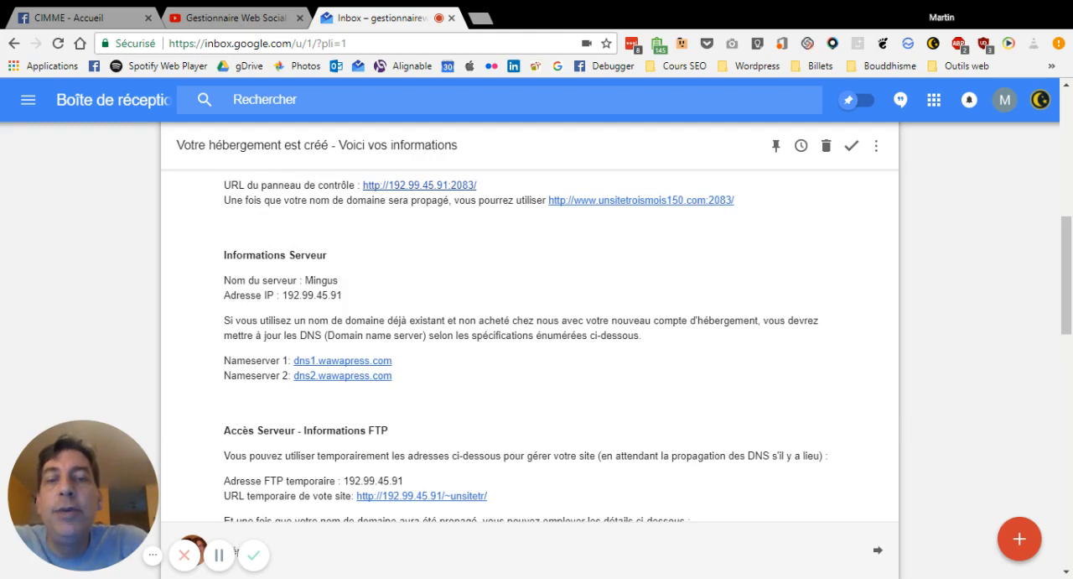
{"action": "left_click", "coordinate": [438, 185]}
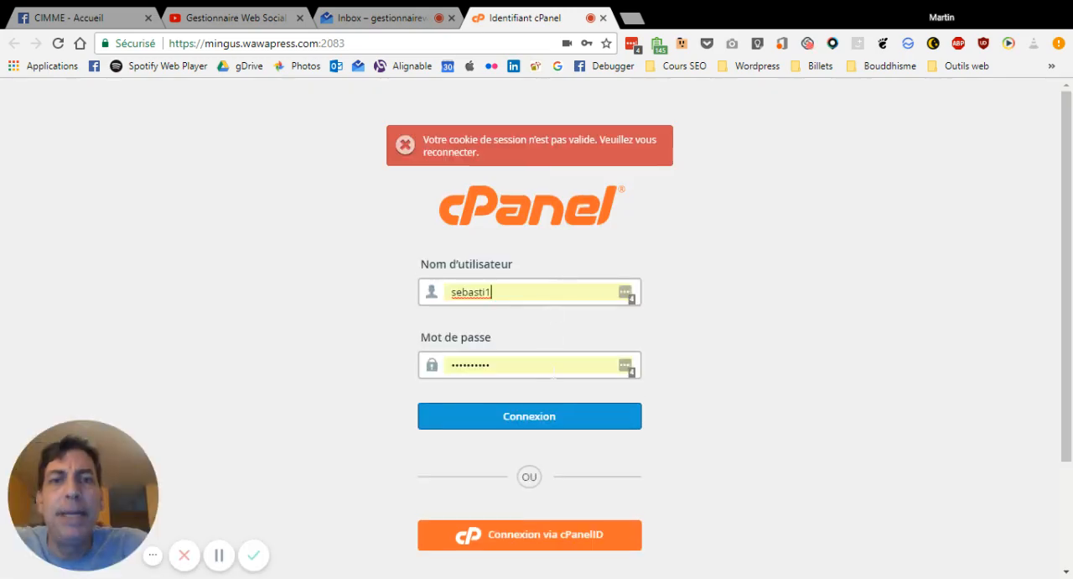
{"action": "left_click_drag", "start_coordinate": [526, 290], "coordinate": [420, 291]}
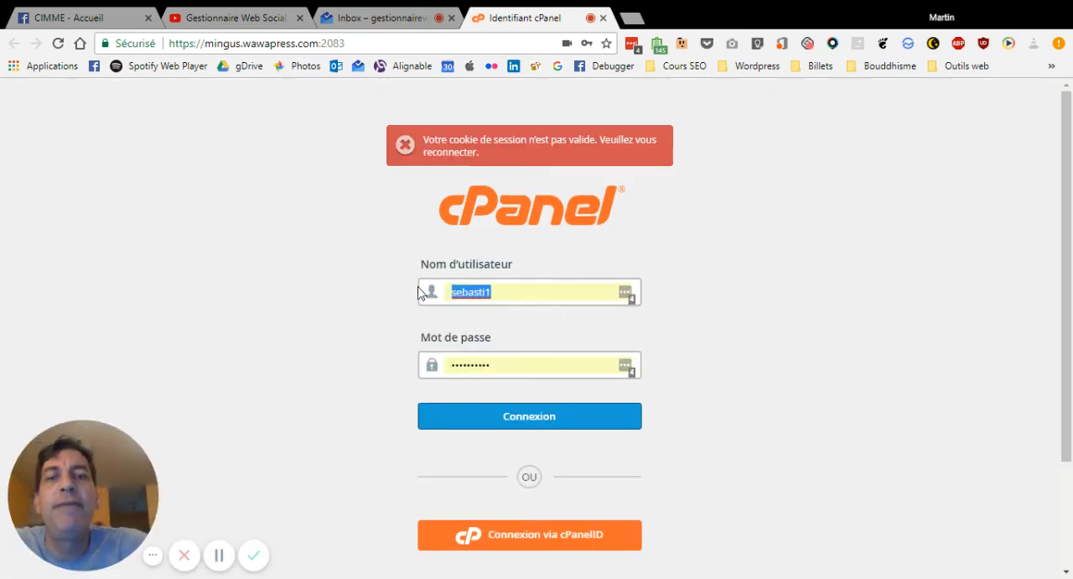
{"action": "type", "text": "unsi"}
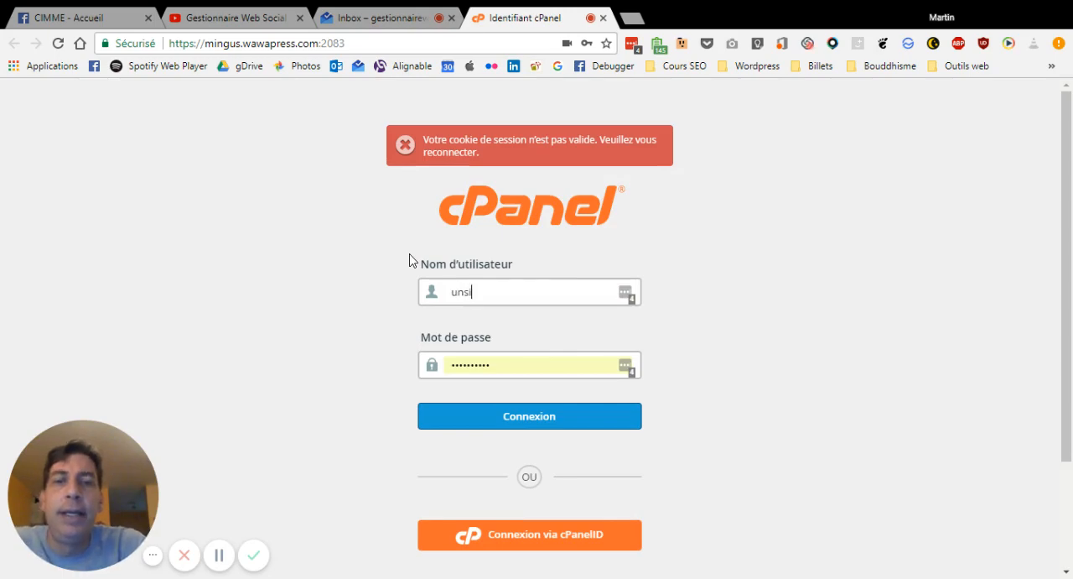
{"action": "type", "text": "te3"}
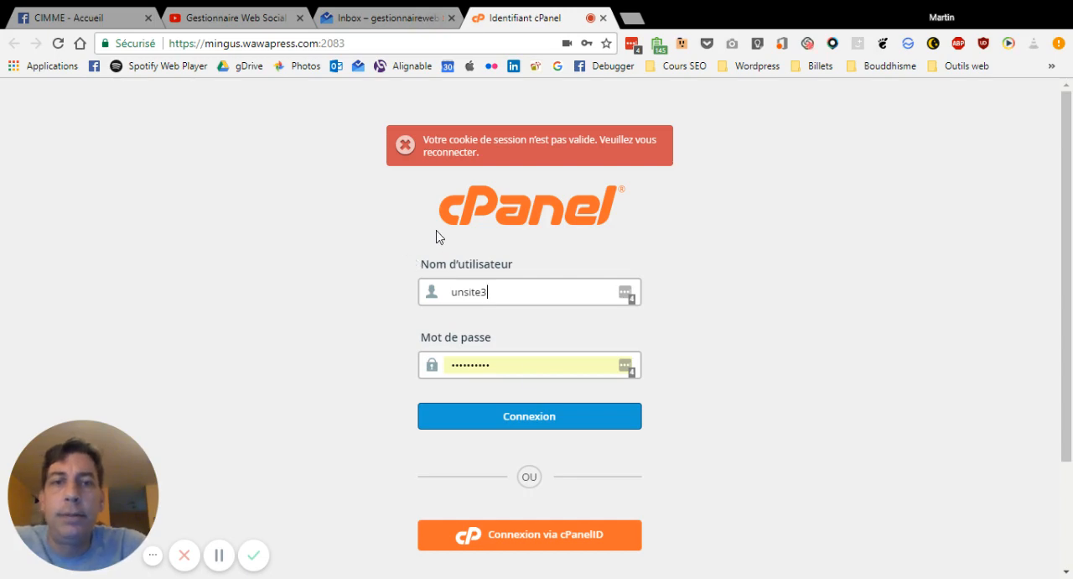
{"action": "key", "text": "Tab"}
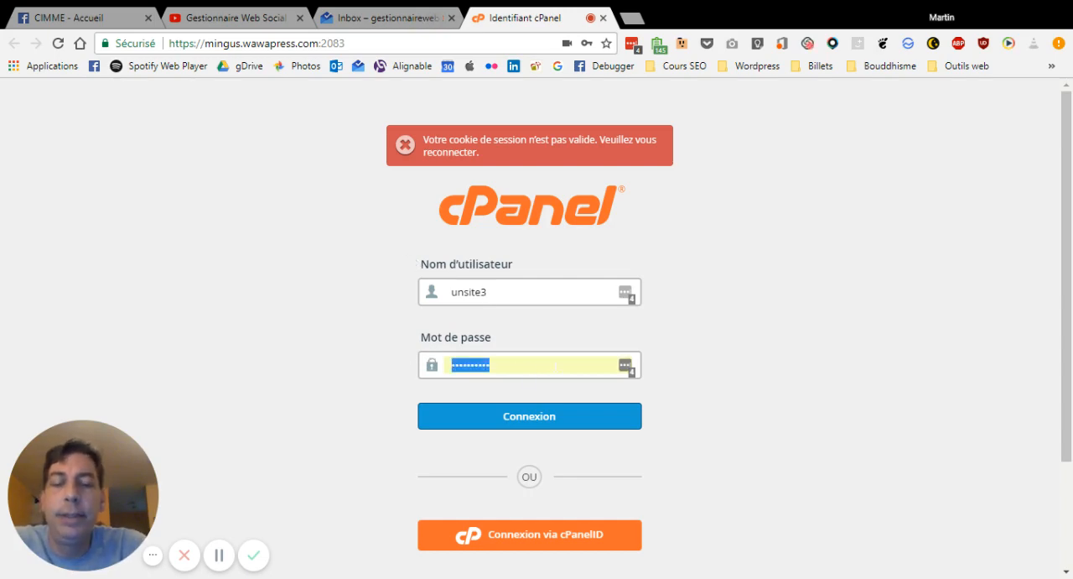
{"action": "key", "text": "ctrl+v"}
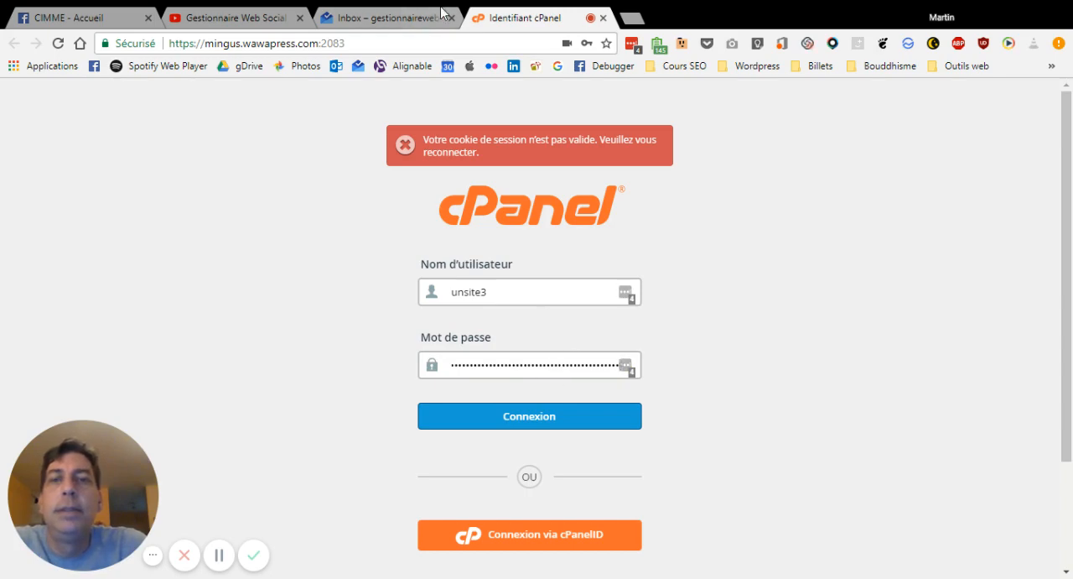
{"action": "left_click", "coordinate": [382, 19]}
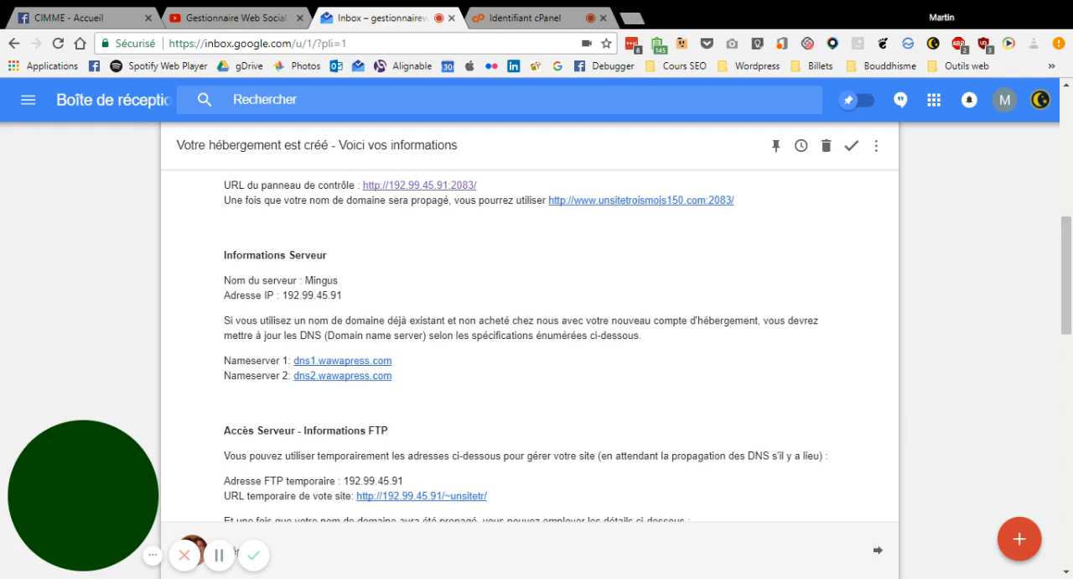
{"action": "left_click", "coordinate": [519, 21]}
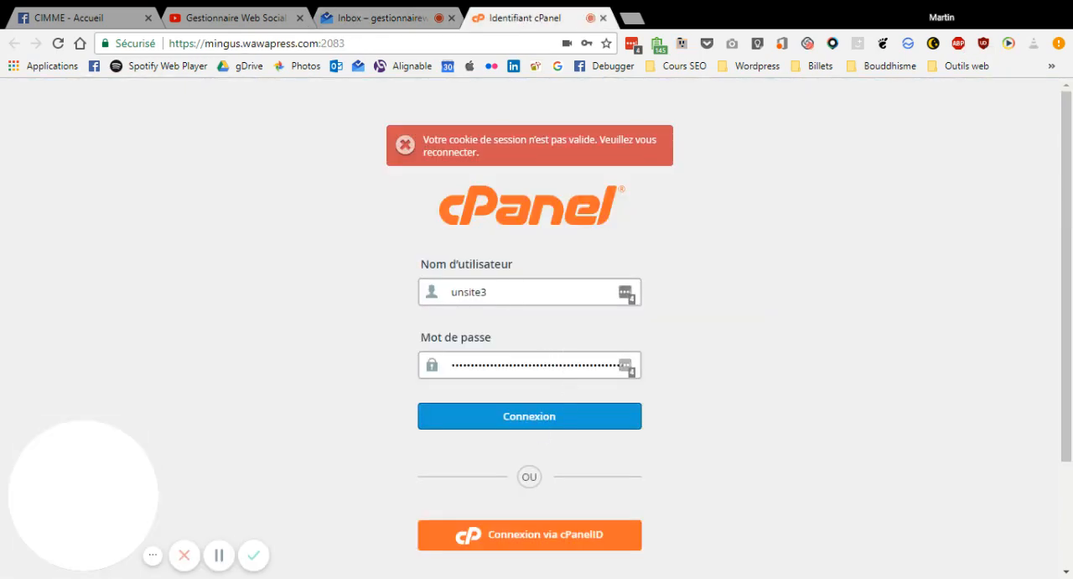
{"action": "left_click", "coordinate": [503, 292]}
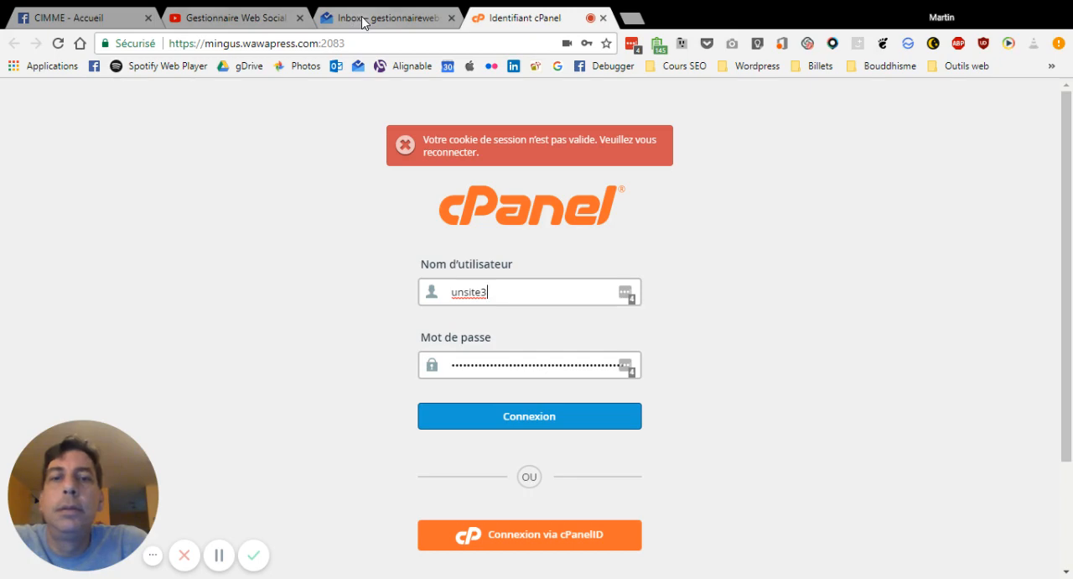
{"action": "key", "text": "BackSpace"}
{"action": "type", "text": "tr"}
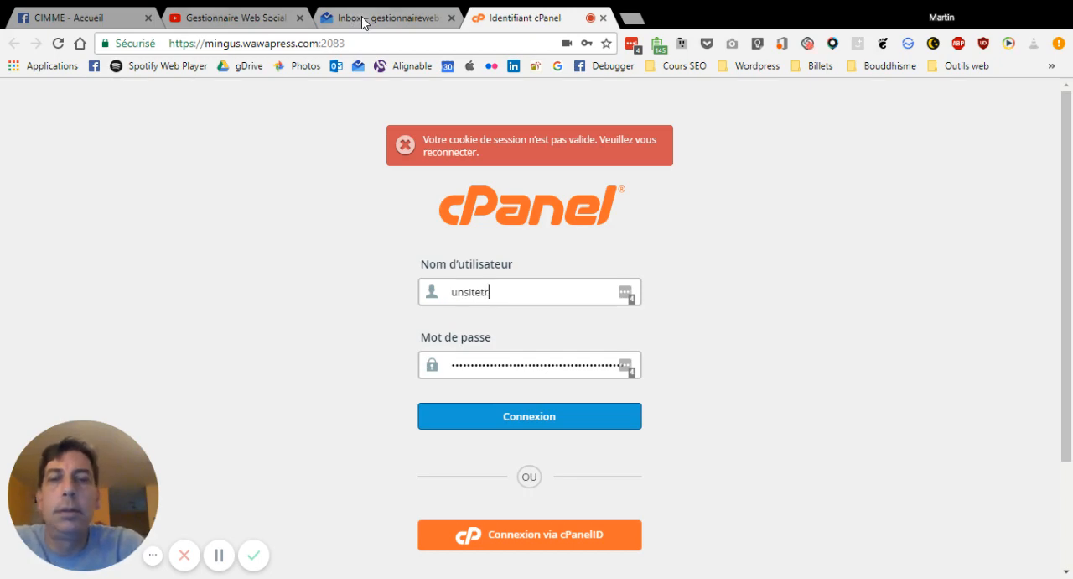
{"action": "left_click", "coordinate": [496, 428]}
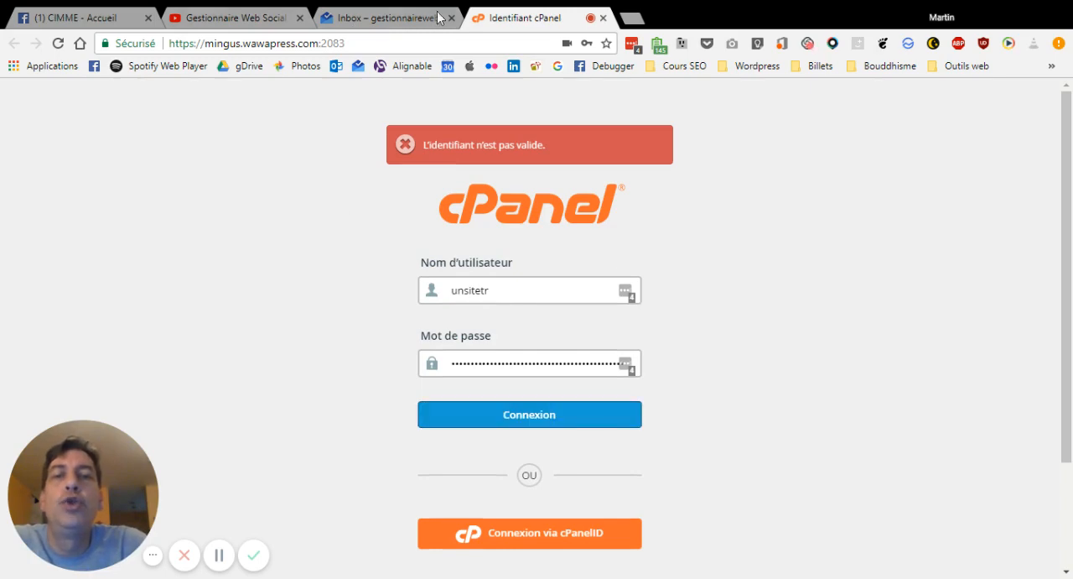
Copy the account password from the connection information in the hosting email
{"action": "left_click", "coordinate": [405, 21]}
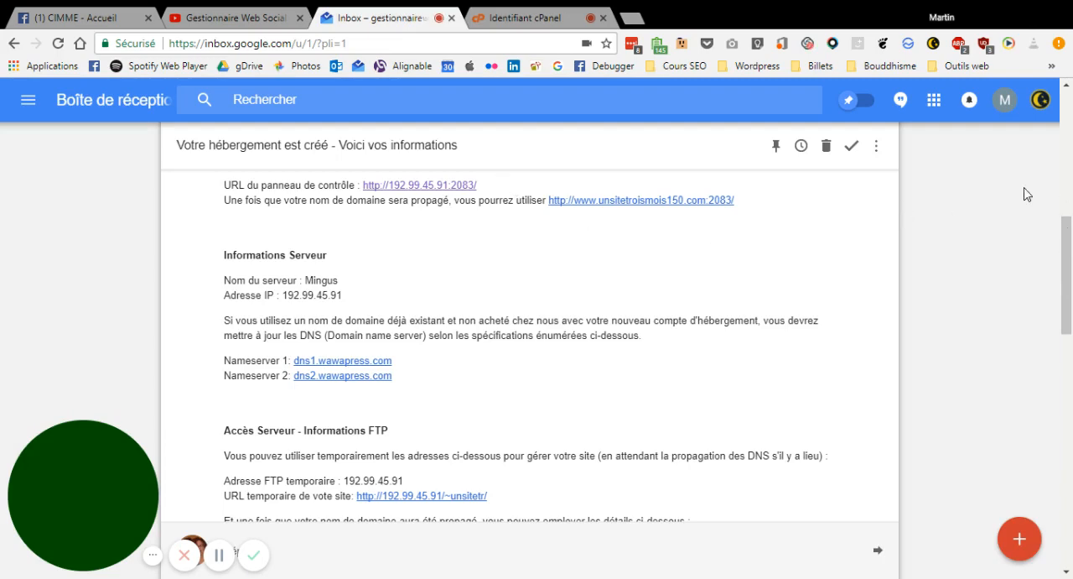
{"action": "left_click", "coordinate": [1068, 85]}
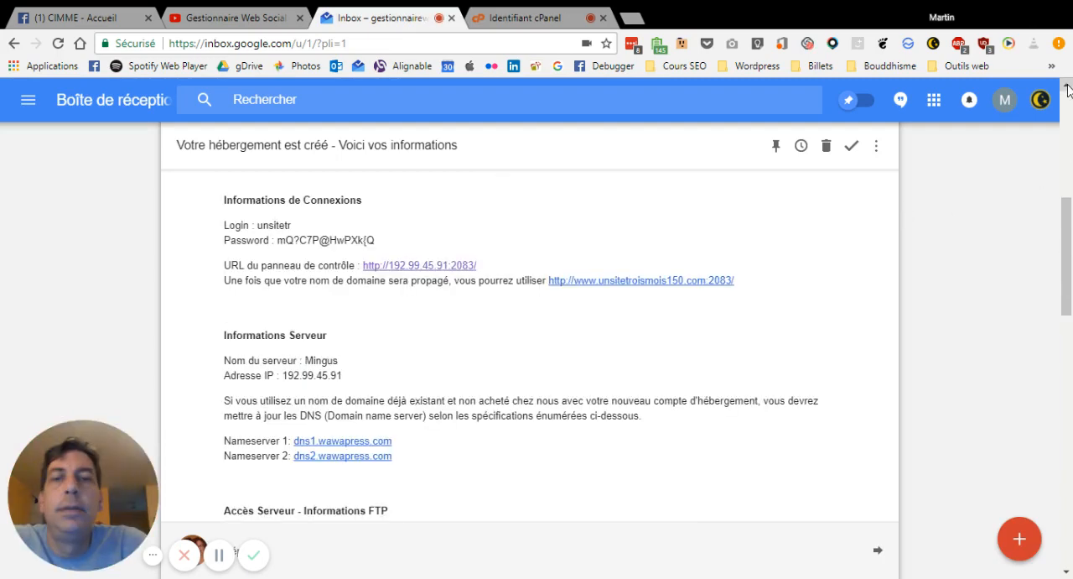
{"action": "double_click", "coordinate": [333, 240]}
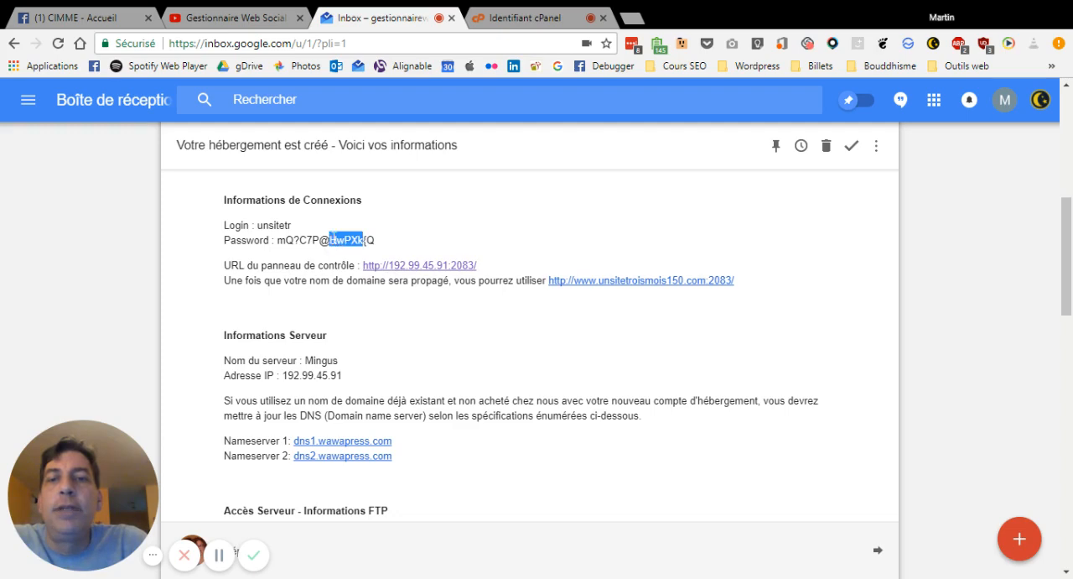
{"action": "left_click_drag", "start_coordinate": [375, 240], "coordinate": [279, 240]}
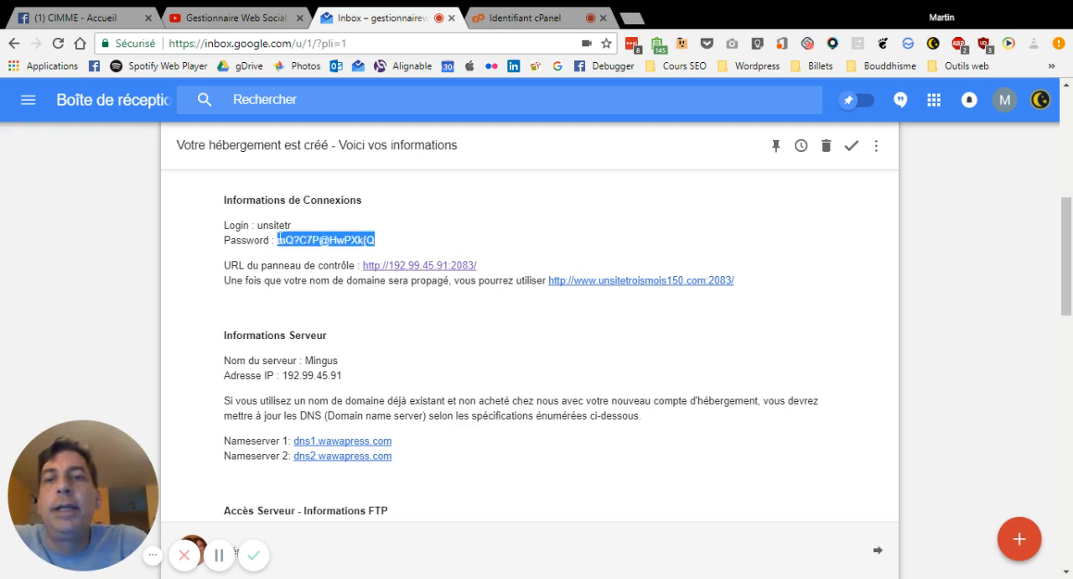
Log in to cPanel with the copied account password in place of the previous entry, and decline adding the login to LastPass
{"action": "left_click", "coordinate": [529, 18]}
{"action": "double_click", "coordinate": [516, 362]}
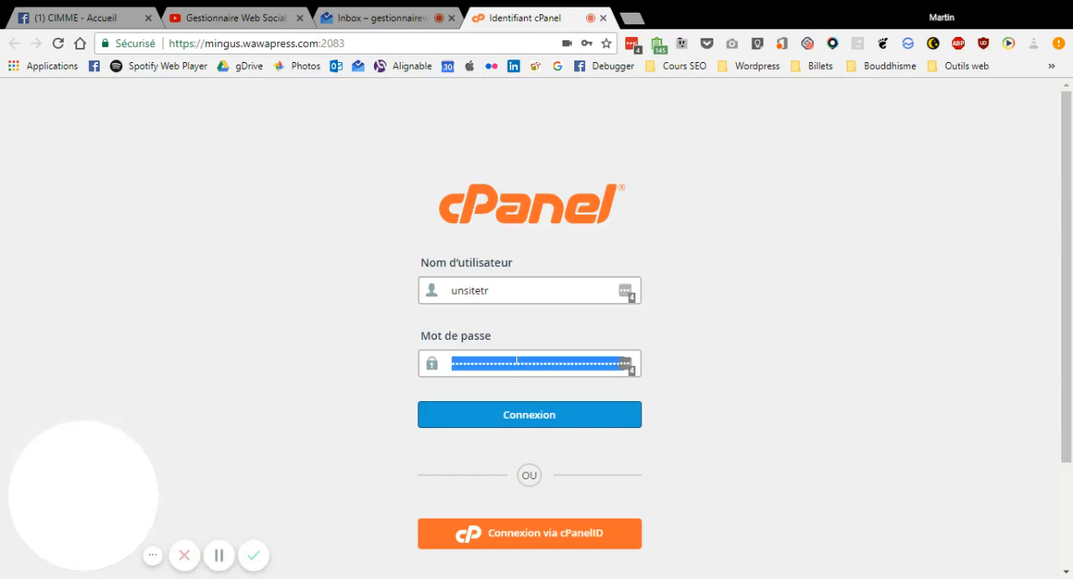
{"action": "left_click", "coordinate": [560, 415]}
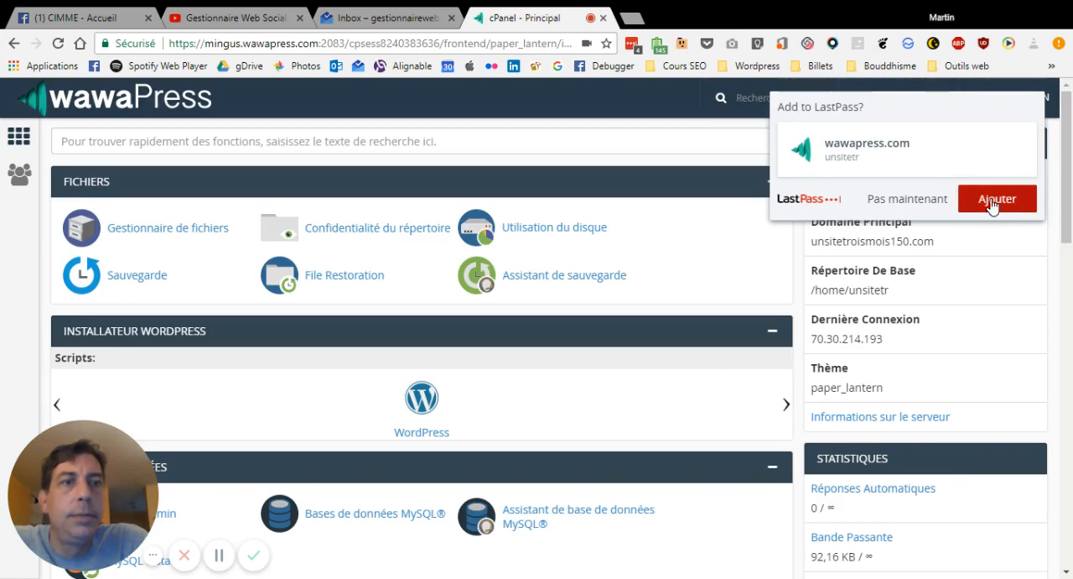
{"action": "left_click", "coordinate": [914, 201]}
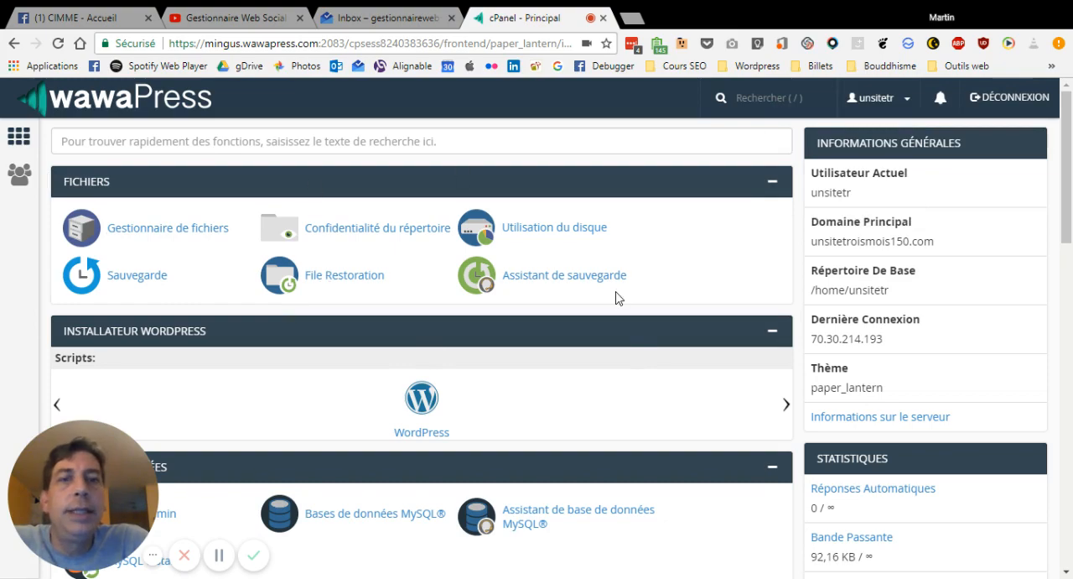
Look through the feature sections of the cPanel home page, from files down to preferences
{"action": "scroll", "coordinate": [616, 298], "scroll_direction": "down", "scroll_amount": 1}
{"action": "scroll", "coordinate": [615, 297], "scroll_direction": "down", "scroll_amount": 6}
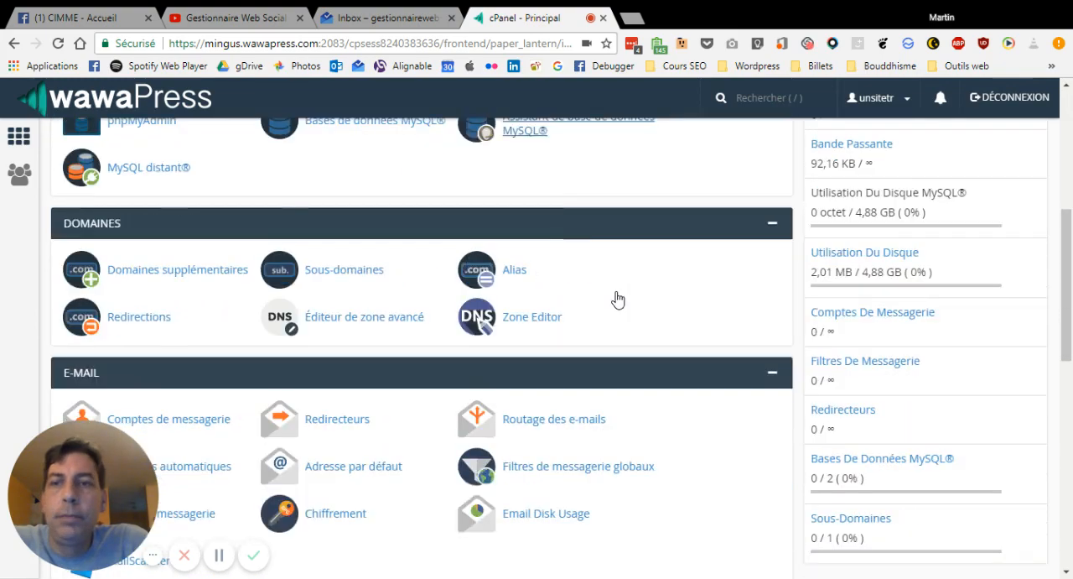
{"action": "scroll", "coordinate": [615, 291], "scroll_direction": "down", "scroll_amount": 2}
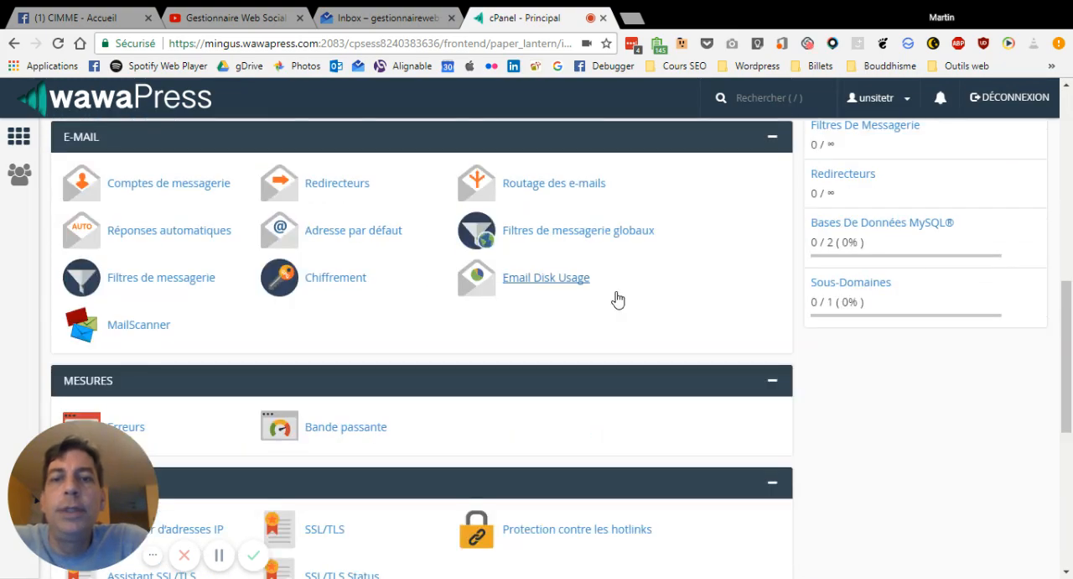
{"action": "scroll", "coordinate": [618, 297], "scroll_direction": "down", "scroll_amount": 4}
{"action": "scroll", "coordinate": [617, 298], "scroll_direction": "down", "scroll_amount": 2}
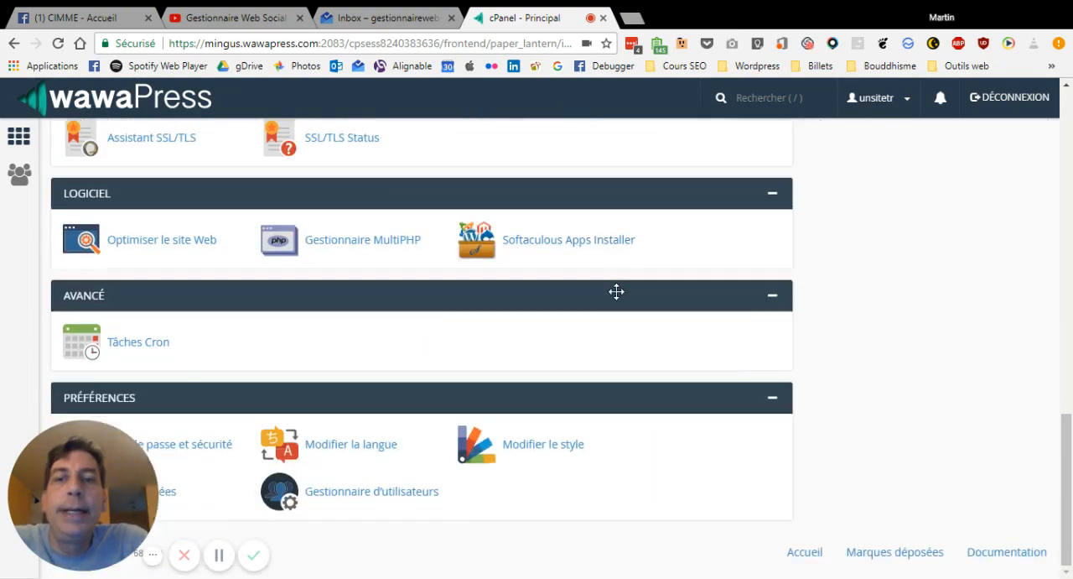
{"action": "scroll", "coordinate": [618, 295], "scroll_direction": "up", "scroll_amount": 15}
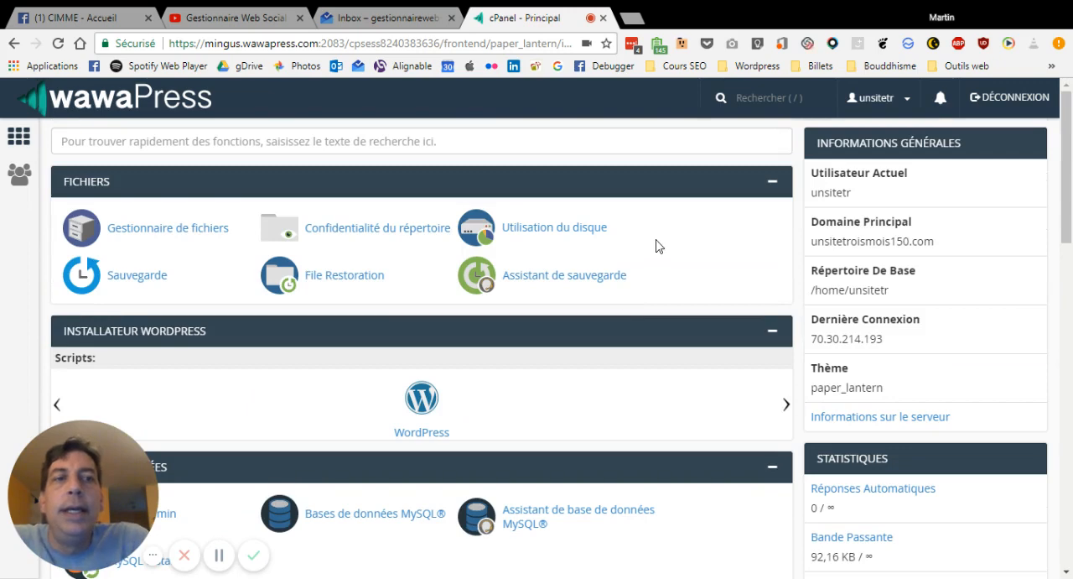
Open the account's password and security settings and paste the current password as the old password
{"action": "left_click", "coordinate": [876, 99]}
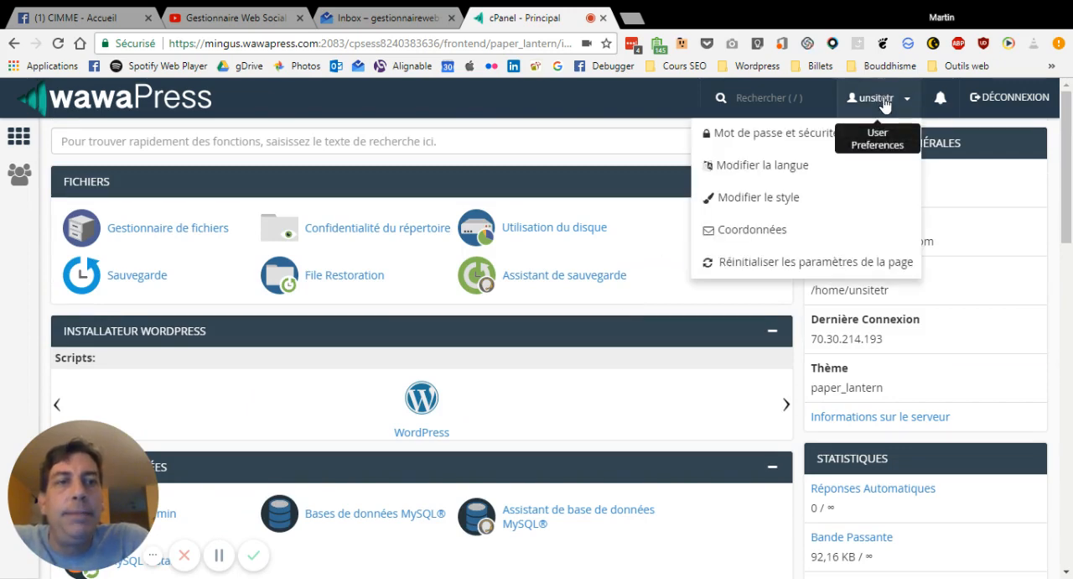
{"action": "left_click", "coordinate": [778, 134]}
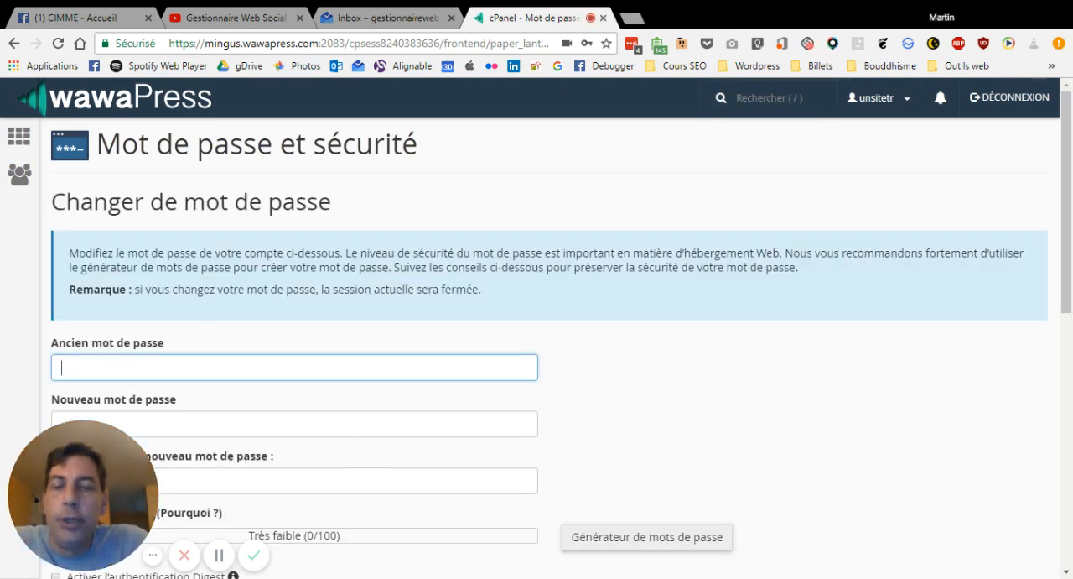
{"action": "key", "text": "ctrl+v"}
{"action": "key", "text": "Tab"}
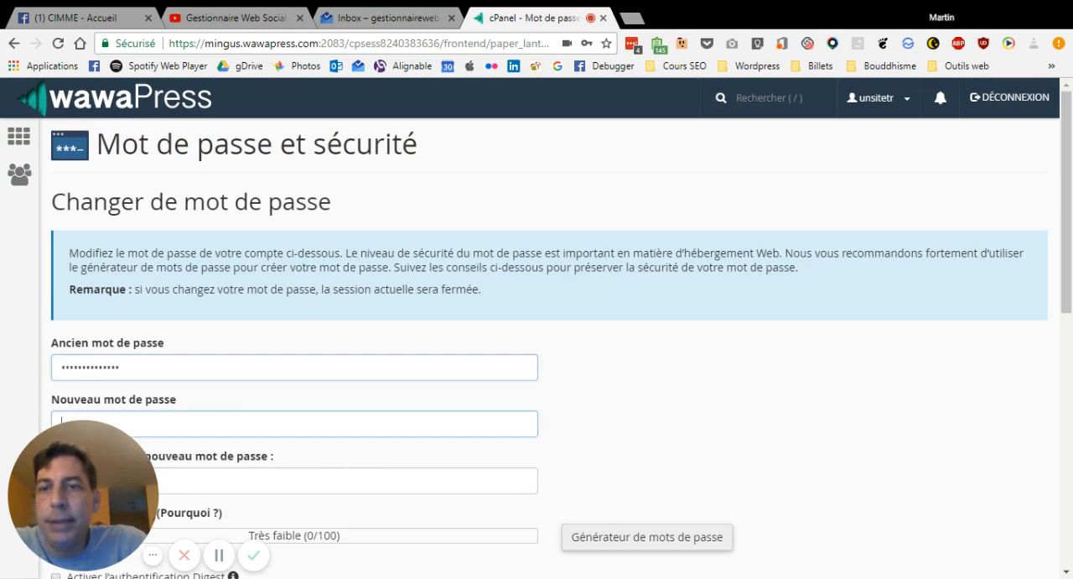
Enter and confirm a new account password, and submit the password change
{"action": "type", "text": "••••••••••"}
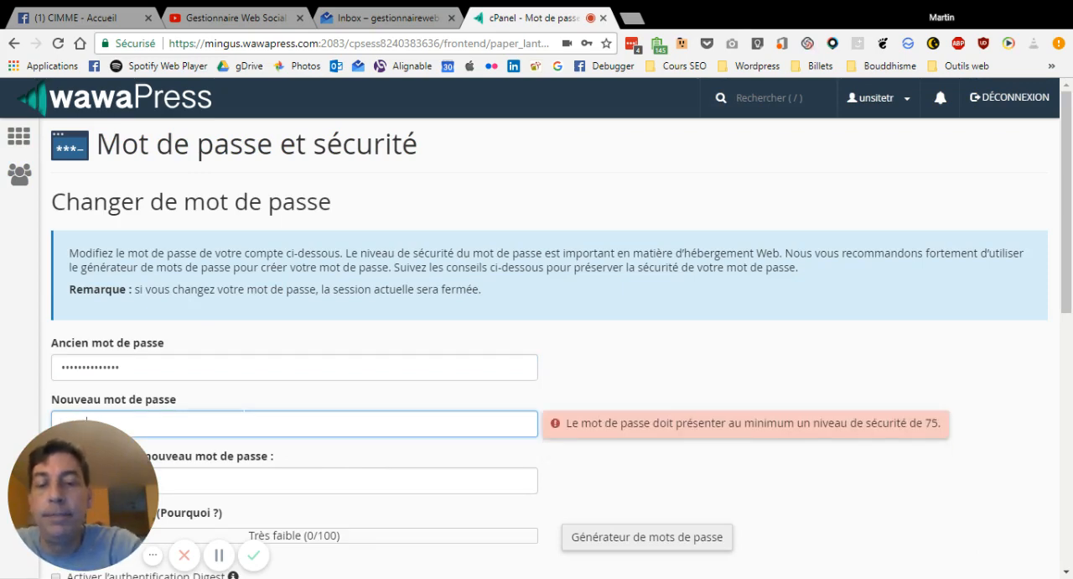
{"action": "type", "text": "•"}
{"action": "key", "text": "Tab"}
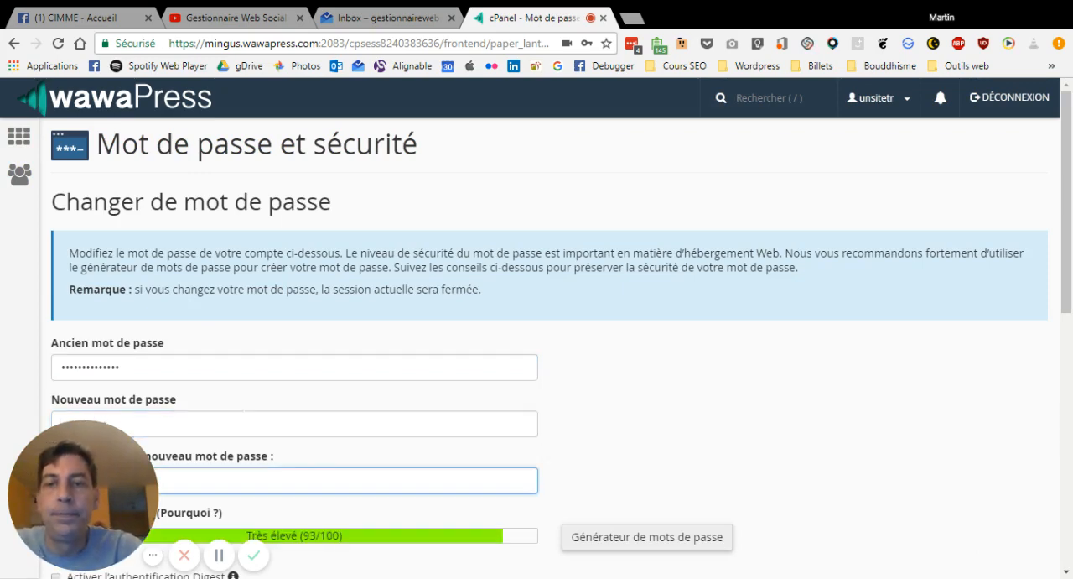
{"action": "type", "text": "•••••••••••"}
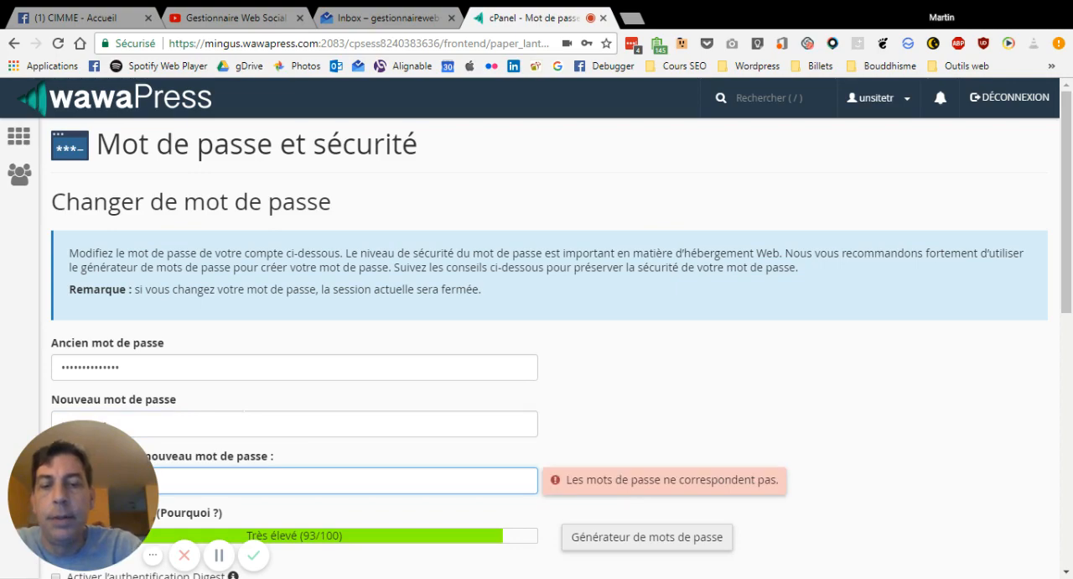
{"action": "scroll", "coordinate": [492, 516], "scroll_direction": "down", "scroll_amount": 4}
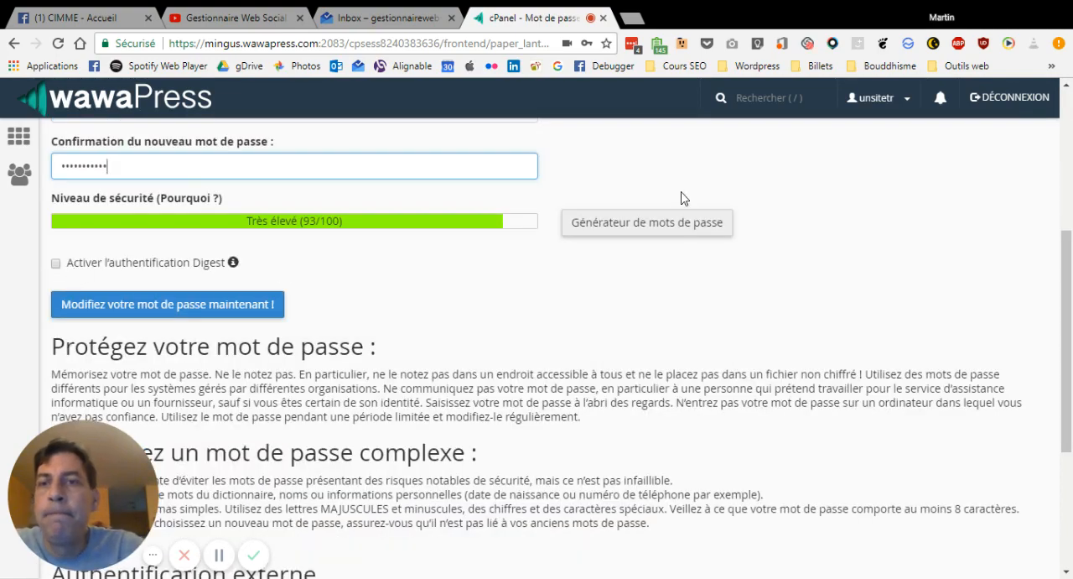
{"action": "left_click", "coordinate": [205, 308]}
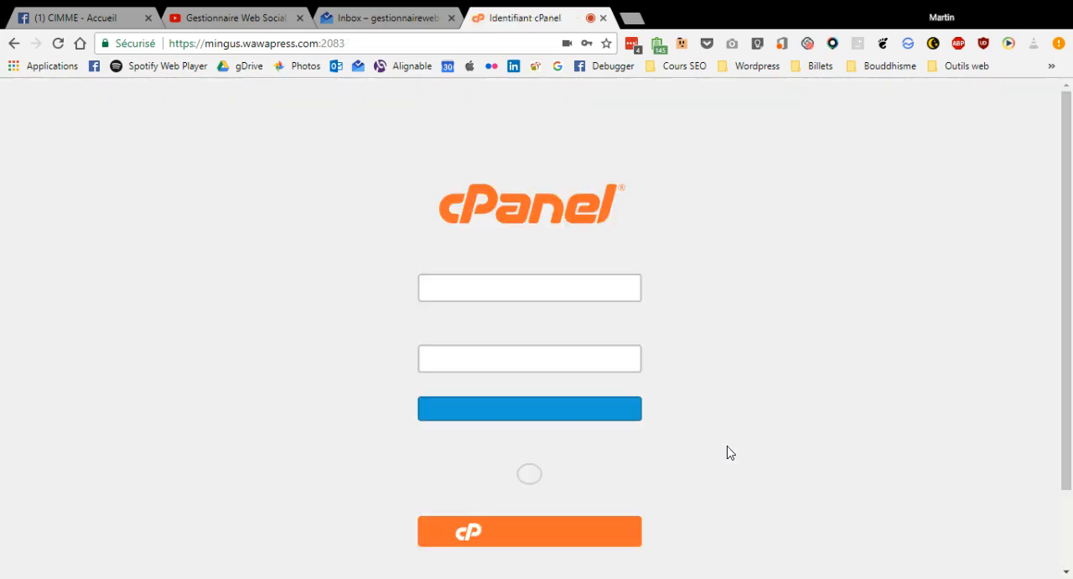
Start replacing the autofilled username on the cPanel login form and add the offered wawapress.com login to LastPass
{"action": "key", "text": "ctrl+a"}
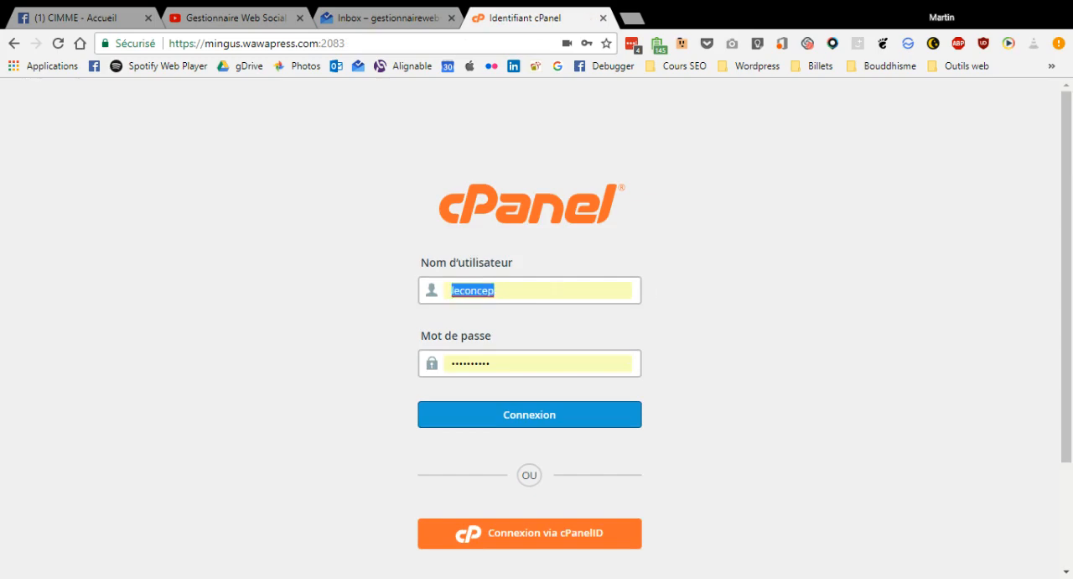
{"action": "type", "text": "un"}
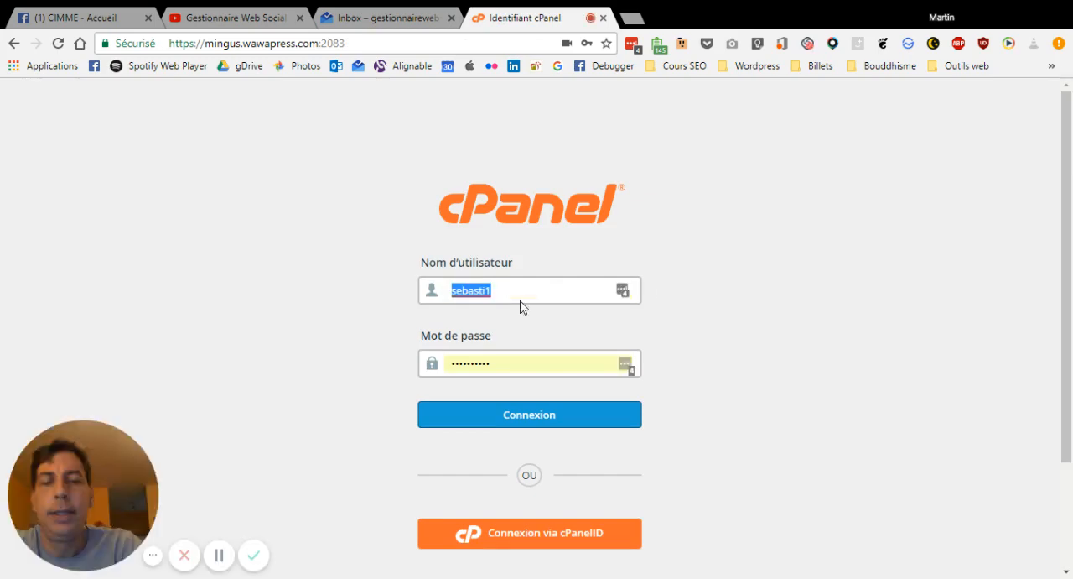
{"action": "type", "text": "unsi"}
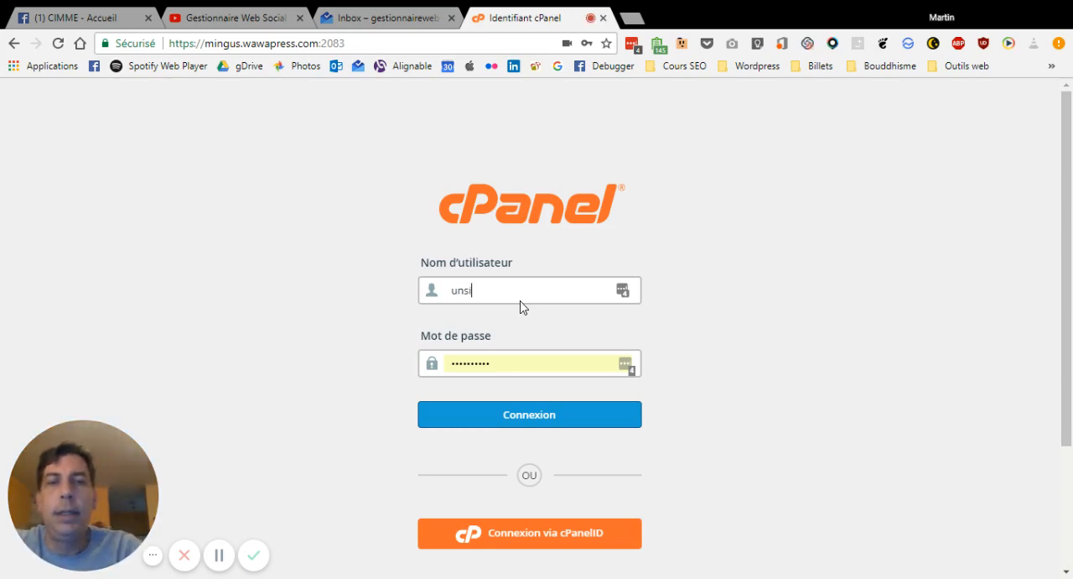
{"action": "left_click", "coordinate": [515, 362]}
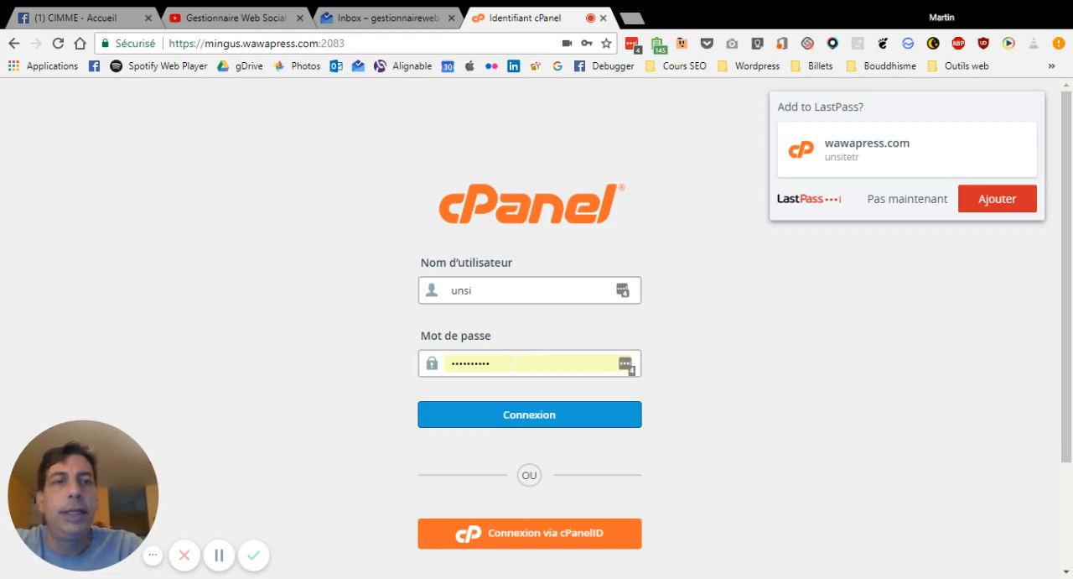
{"action": "left_click", "coordinate": [996, 199]}
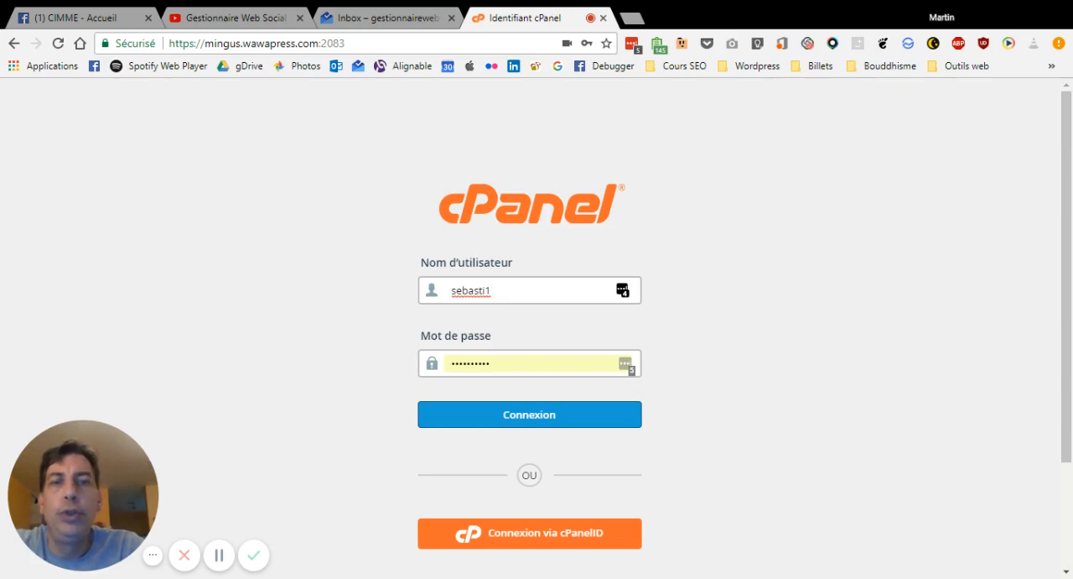
{"action": "key", "text": "ctrl+a"}
{"action": "type", "text": "unsitetr"}
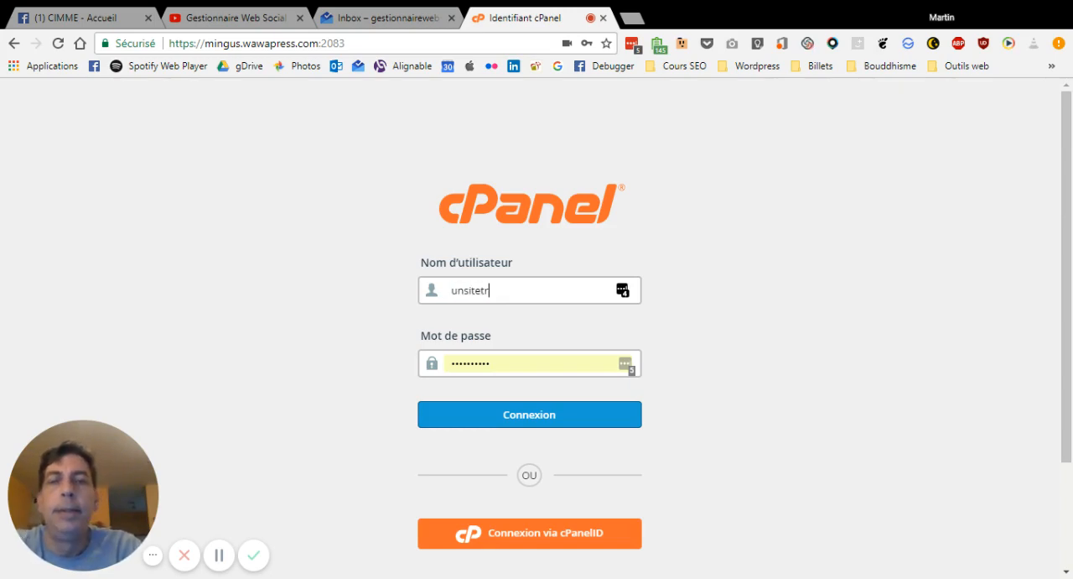
{"action": "key", "text": "Tab"}
{"action": "key", "text": "ctrl+v"}
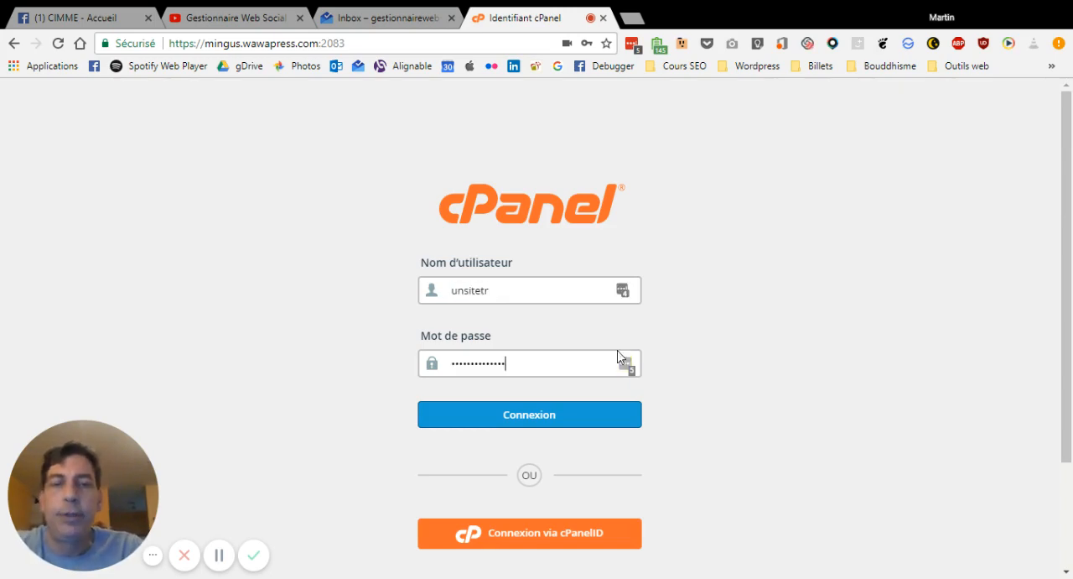
{"action": "key", "text": "ctrl+a"}
{"action": "type", "text": "••••••••••"}
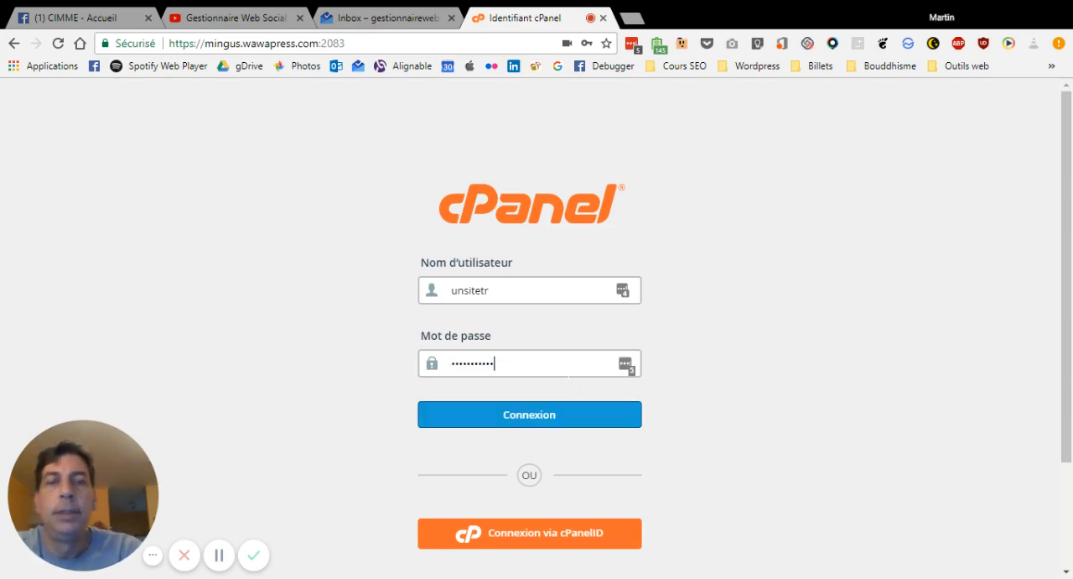
{"action": "left_click", "coordinate": [551, 416]}
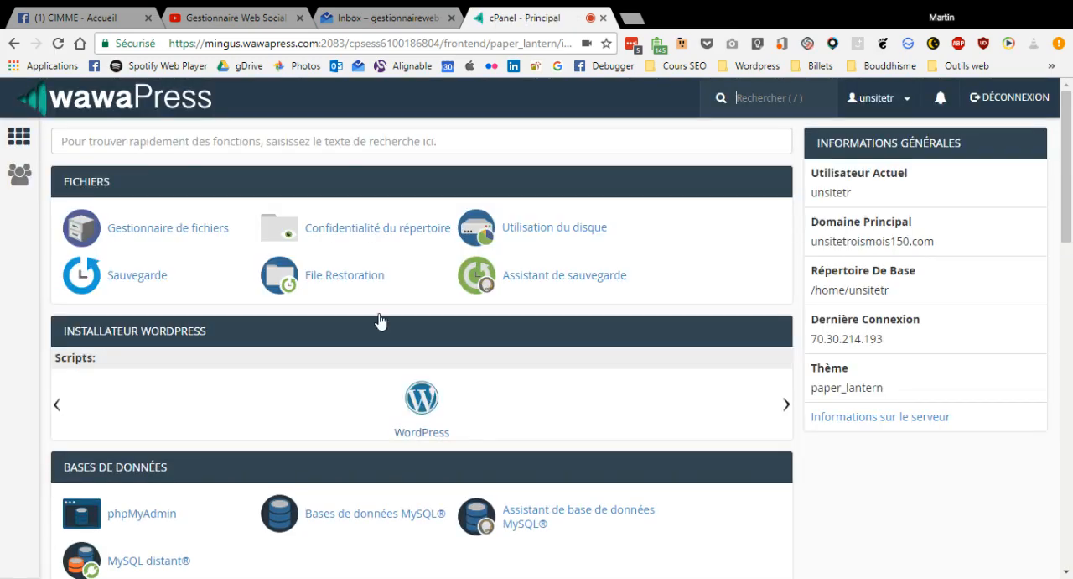
Start a WordPress installation from the cPanel script installer and clear the installation folder
{"action": "left_click", "coordinate": [430, 408]}
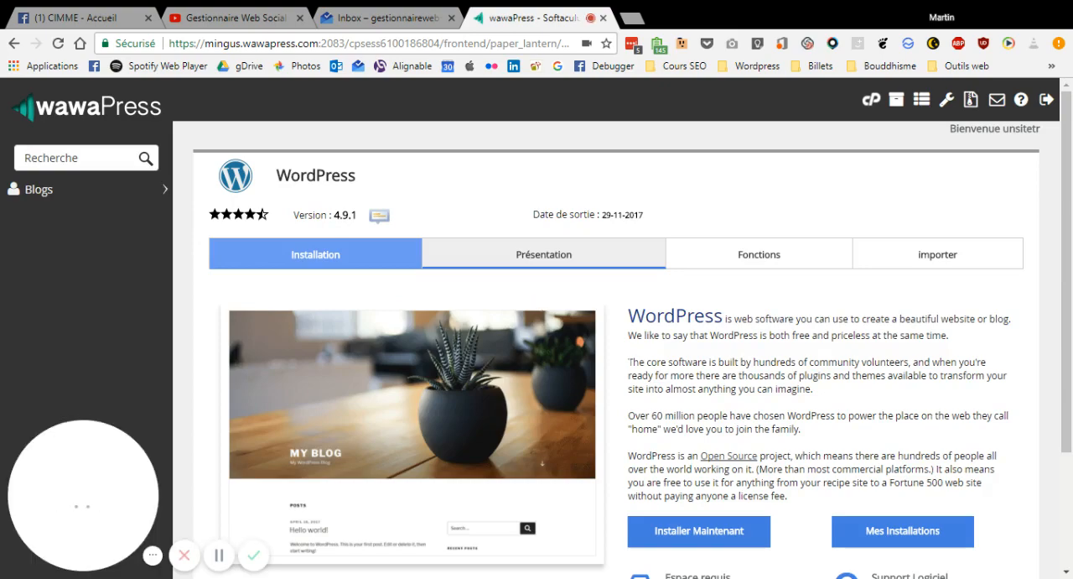
{"action": "scroll", "coordinate": [629, 361], "scroll_direction": "down", "scroll_amount": 2}
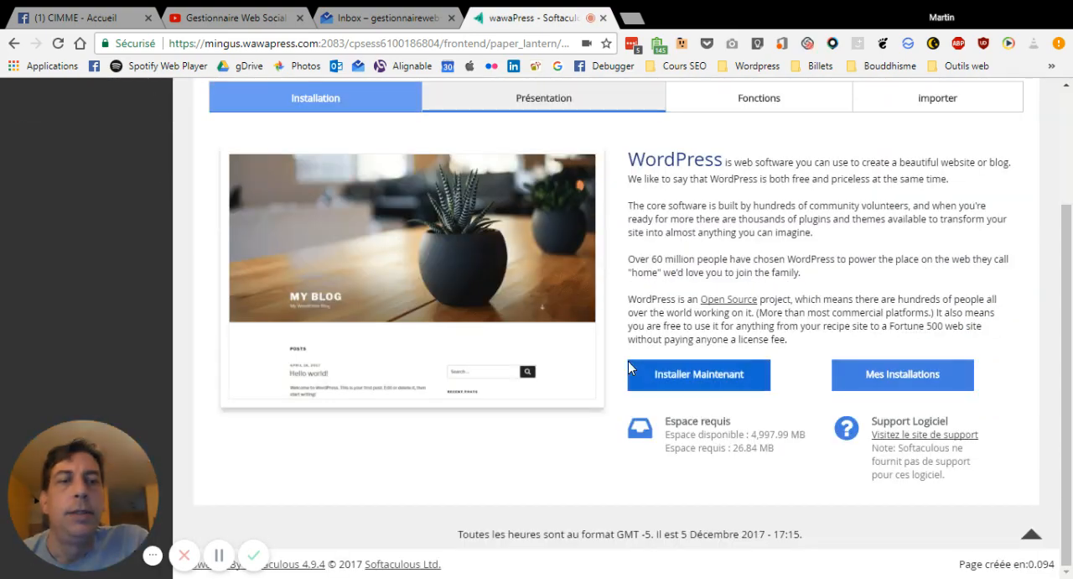
{"action": "left_click", "coordinate": [714, 375]}
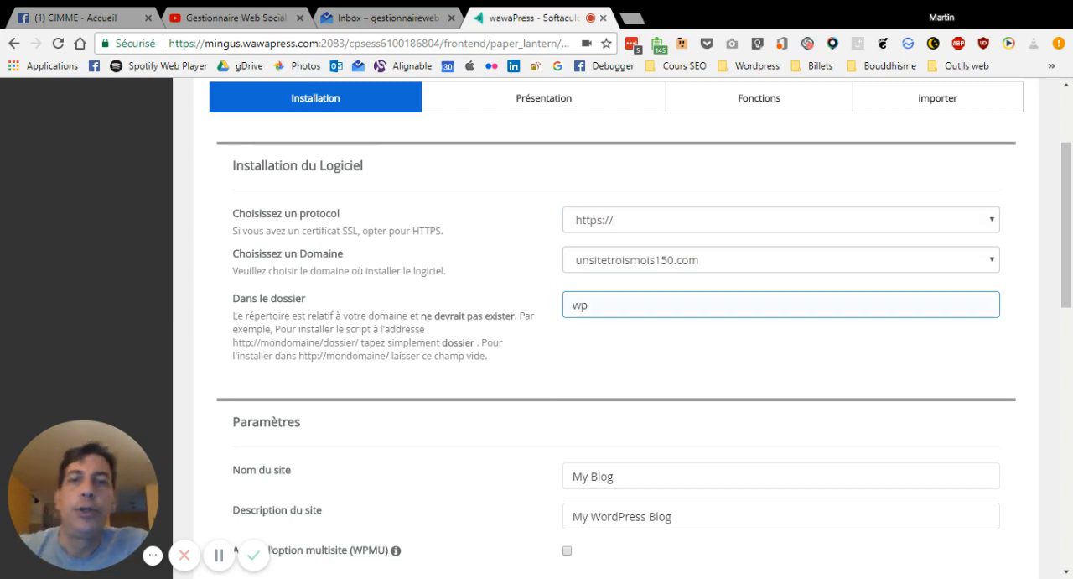
{"action": "left_click_drag", "start_coordinate": [609, 304], "coordinate": [482, 291]}
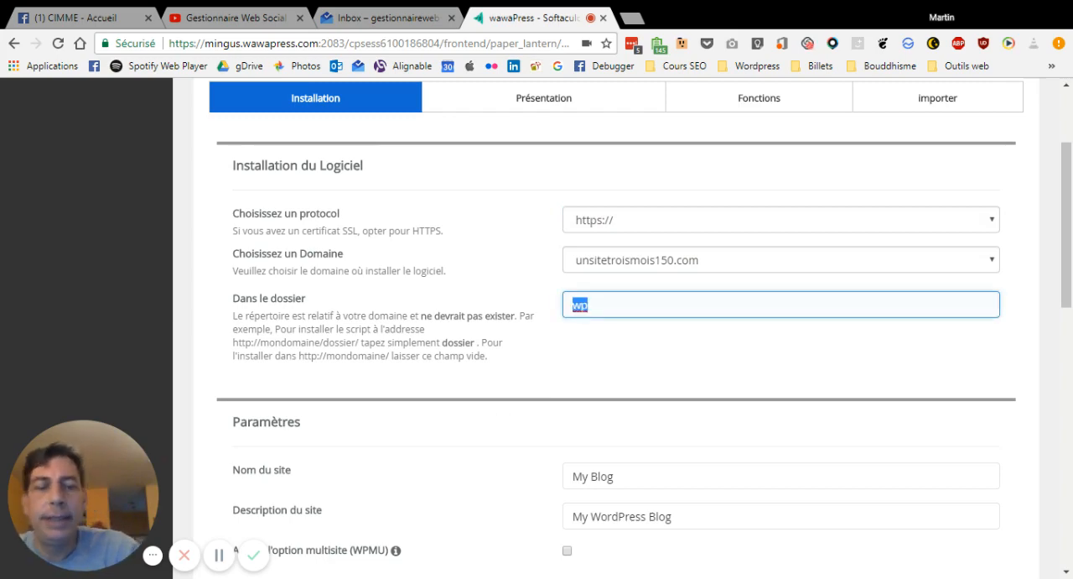
{"action": "key", "text": "BackSpace"}
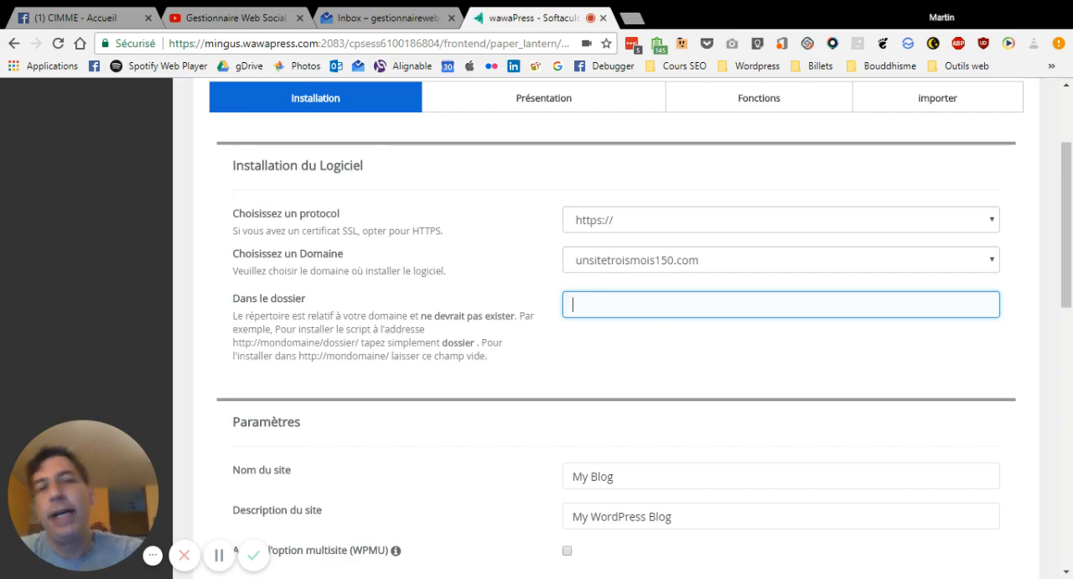
Set the site name in the WordPress installation settings to "Un site Trois Mois et 150 dollars"
{"action": "scroll", "coordinate": [743, 373], "scroll_direction": "down", "scroll_amount": 3}
{"action": "left_click", "coordinate": [614, 241]}
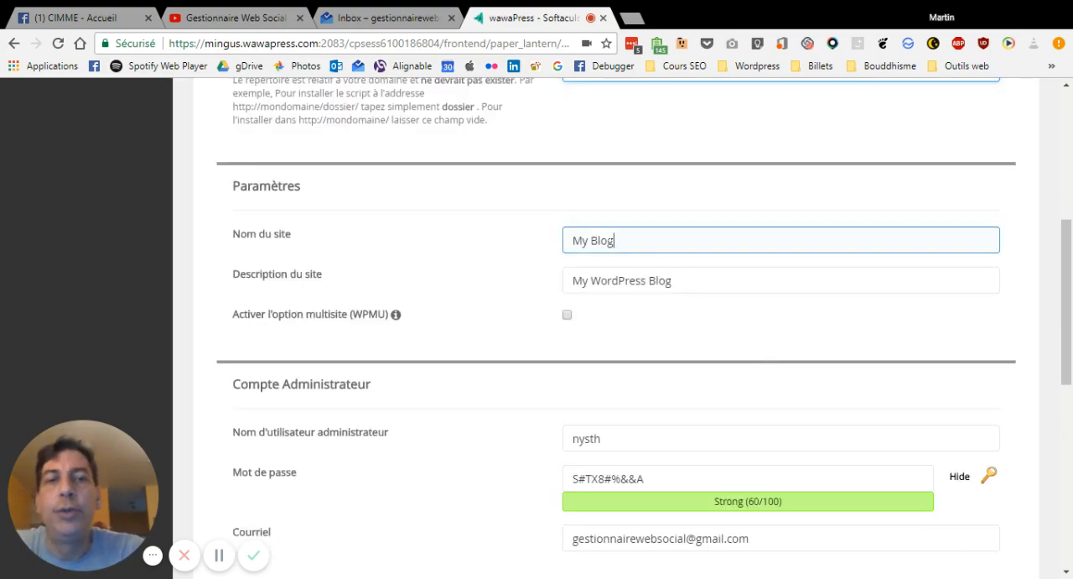
{"action": "left_click_drag", "start_coordinate": [615, 241], "coordinate": [542, 235]}
{"action": "type", "text": "Un s"}
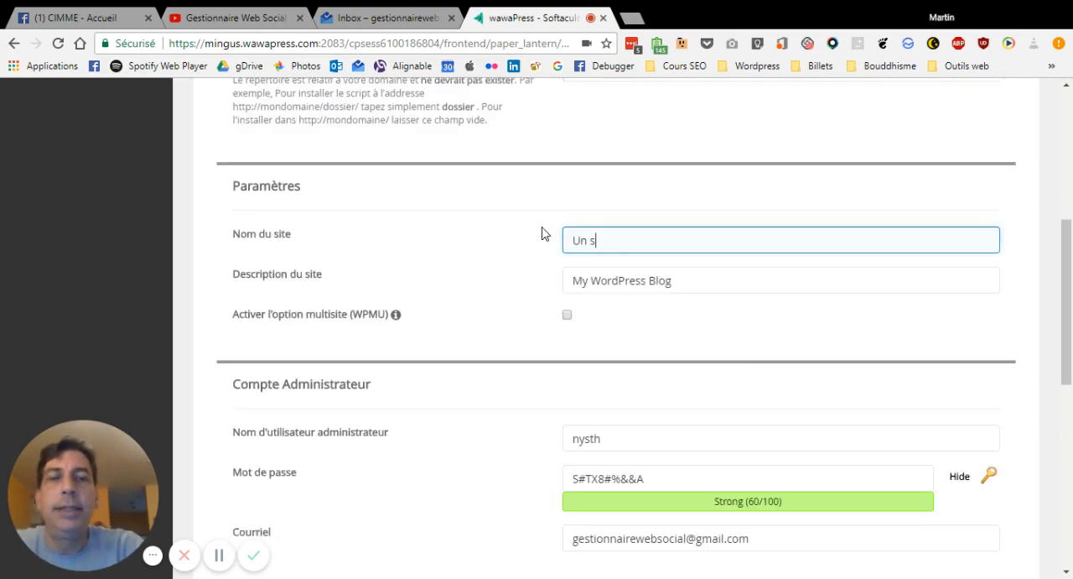
{"action": "type", "text": "ite"}
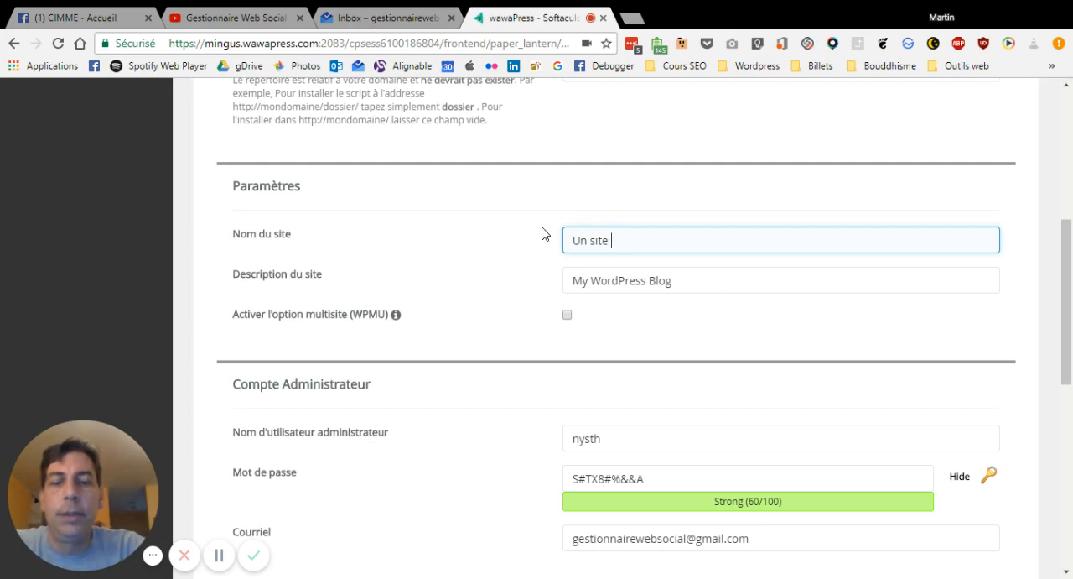
{"action": "type", "text": "TroisMo"}
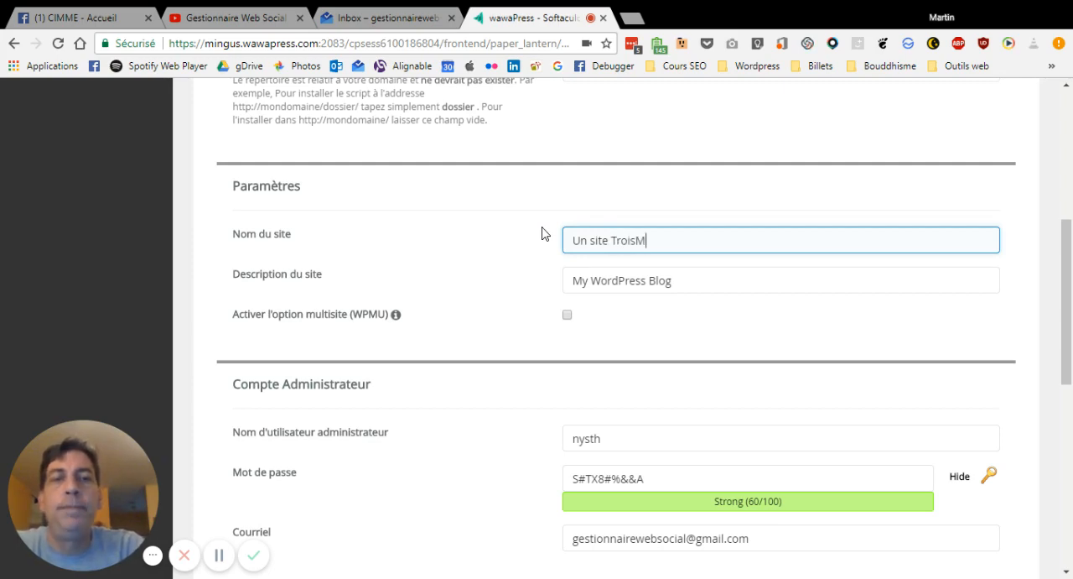
{"action": "key", "text": "BackSpace"}
{"action": "key", "text": "BackSpace"}
{"action": "type", "text": "Mois"}
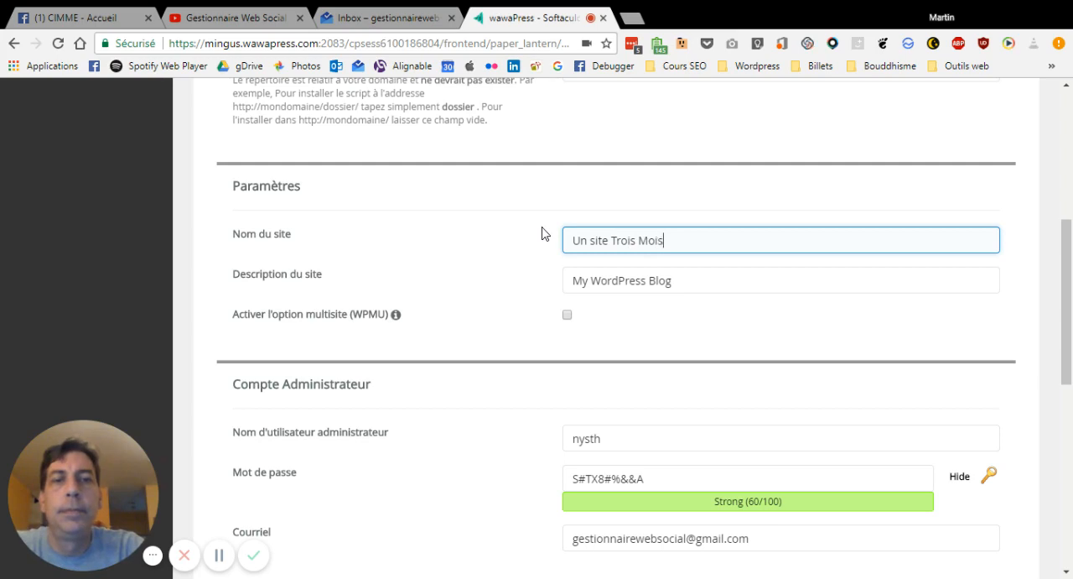
{"action": "type", "text": " et "}
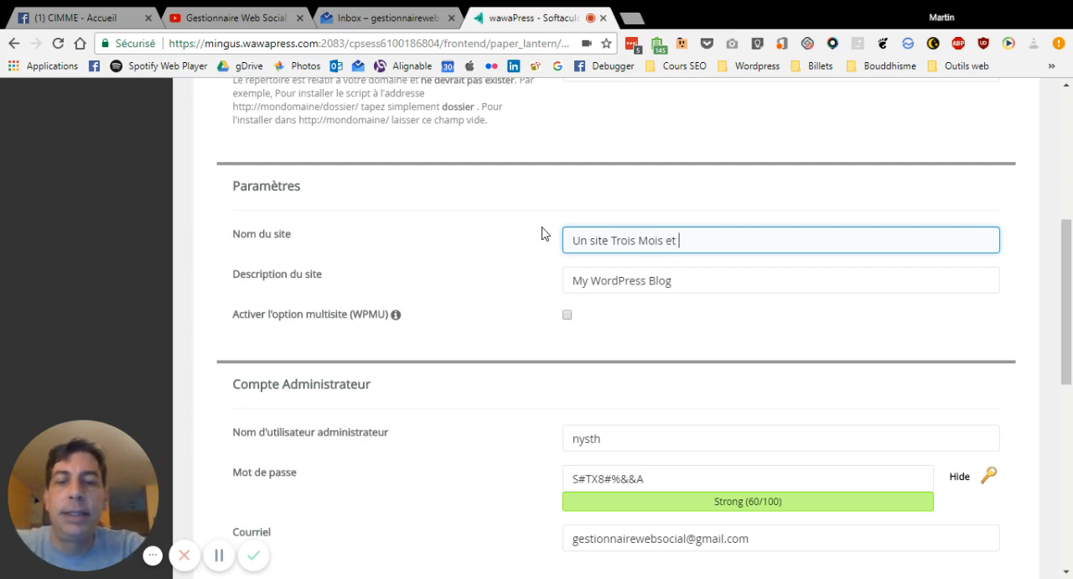
{"action": "type", "text": "150 dollars"}
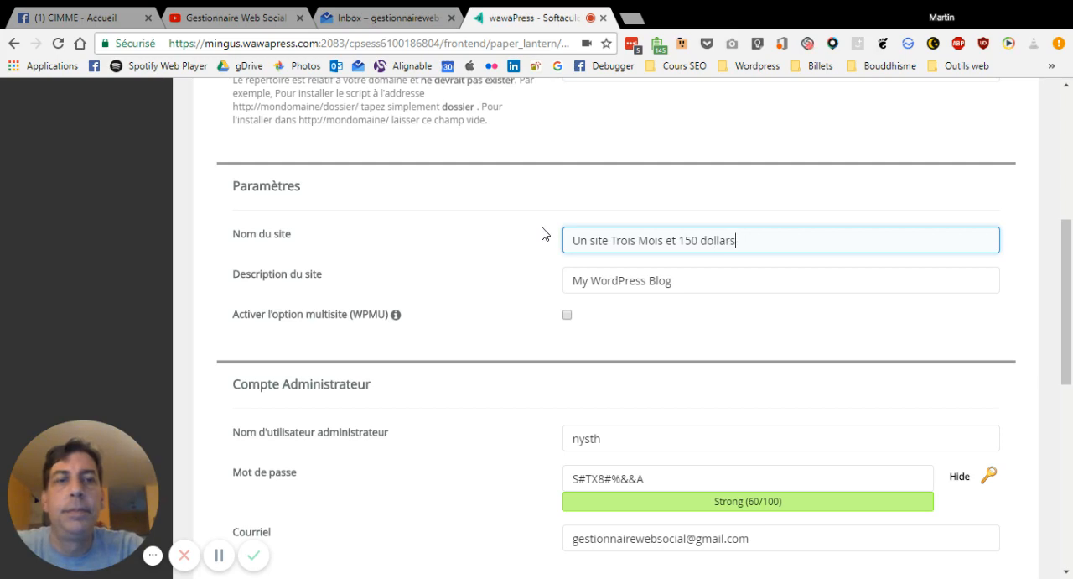
{"action": "key", "text": "Tab"}
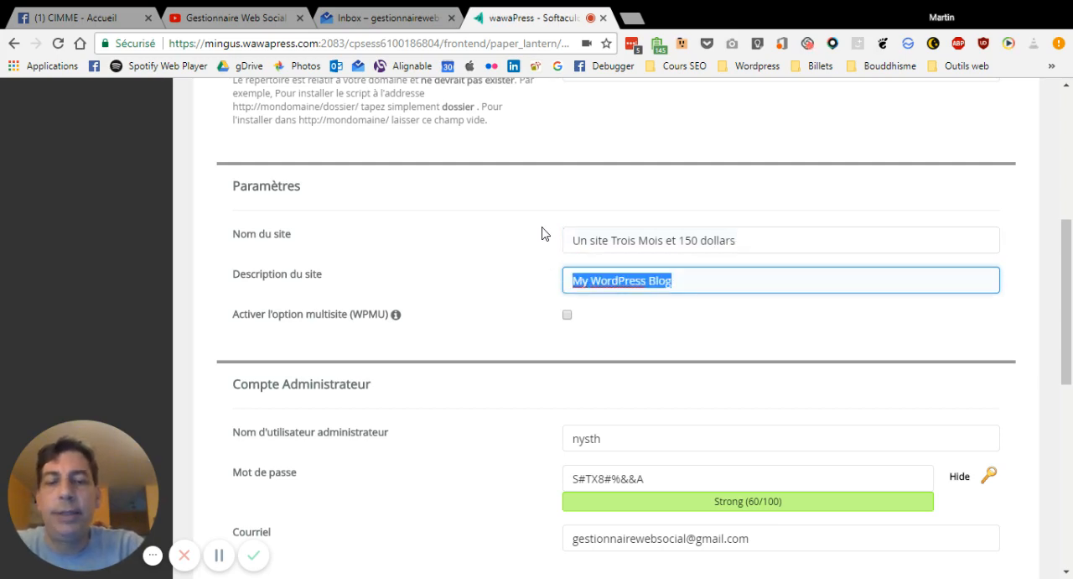
Set the site description to "Comment faire soi-même son site Internet"
{"action": "type", "text": "Faire soi-même"}
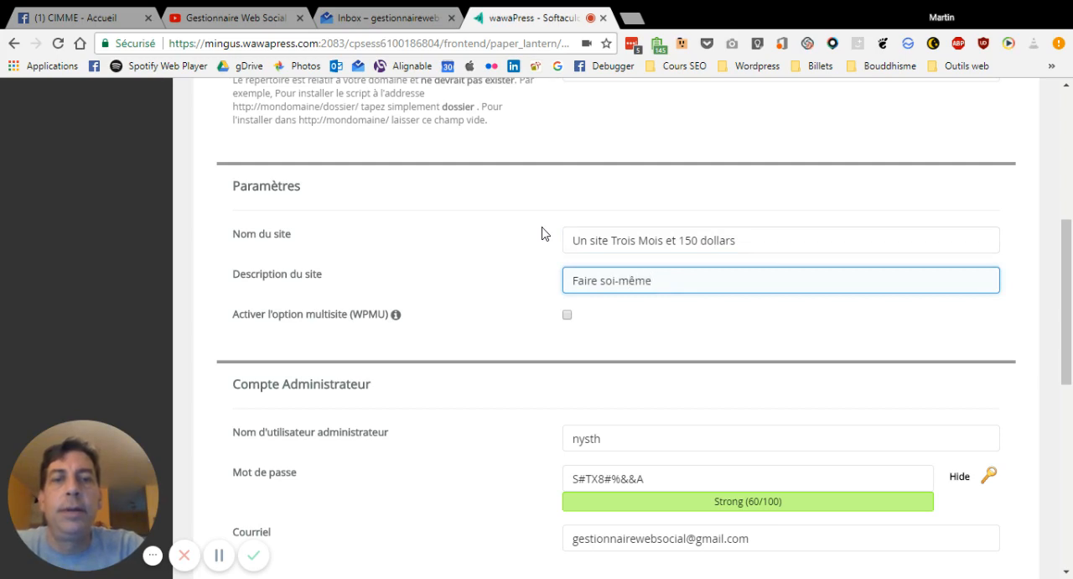
{"action": "key", "text": "ctrl+a"}
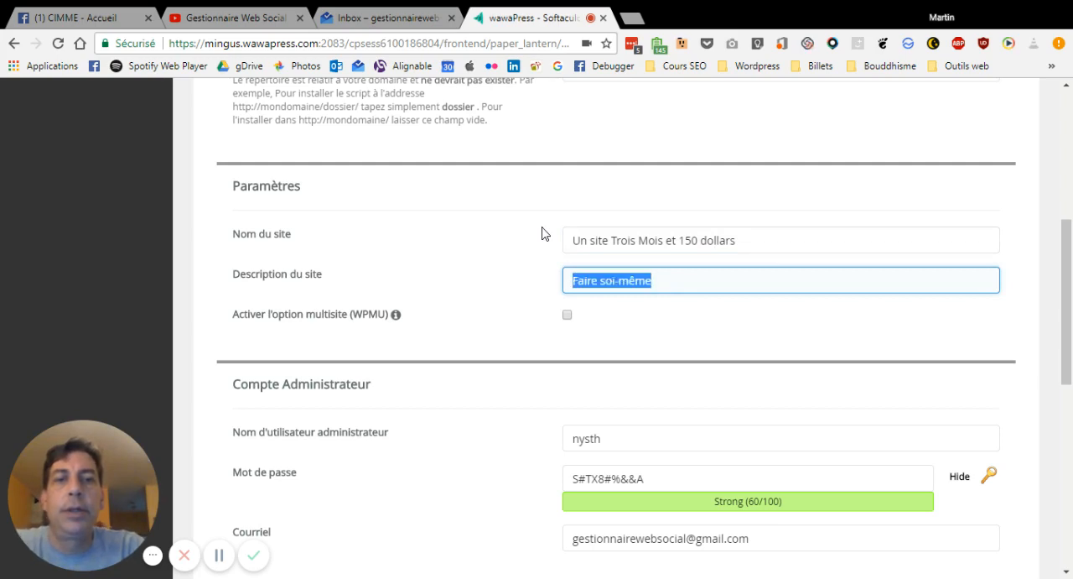
{"action": "type", "text": "Comment faire s"}
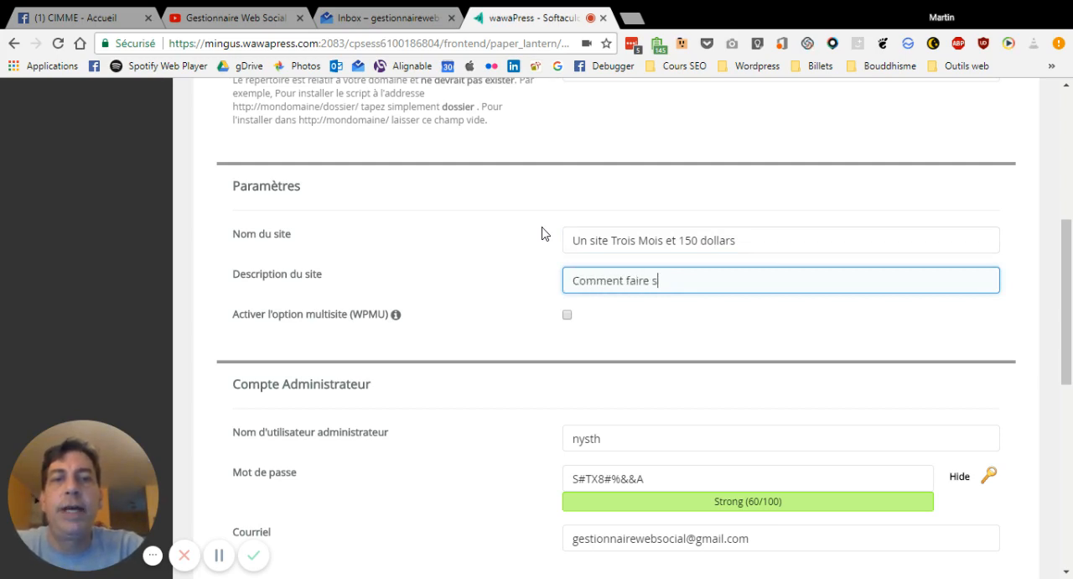
{"action": "type", "text": "oi-même son si"}
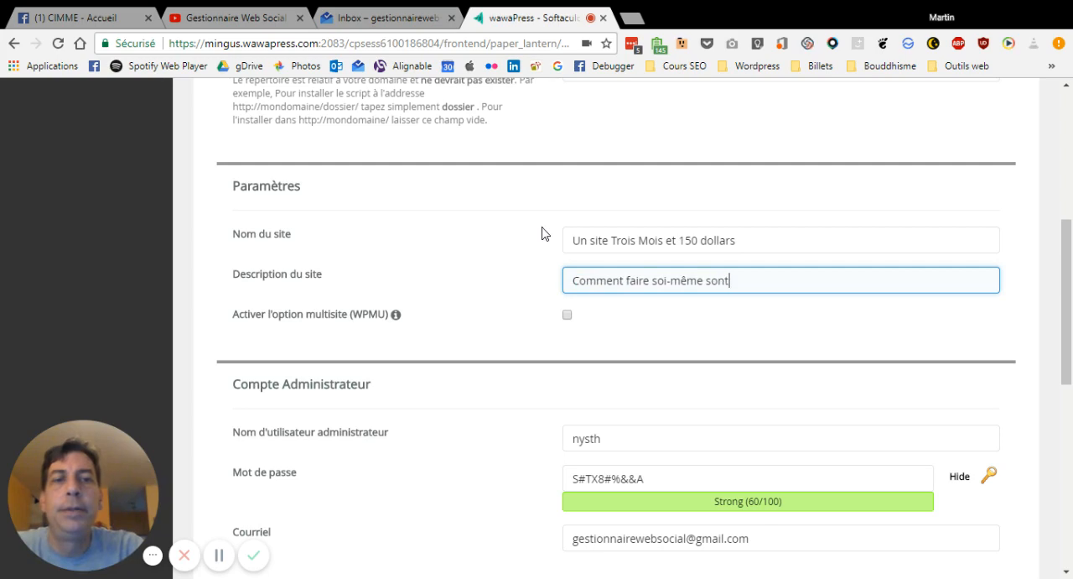
{"action": "type", "text": "te Internet"}
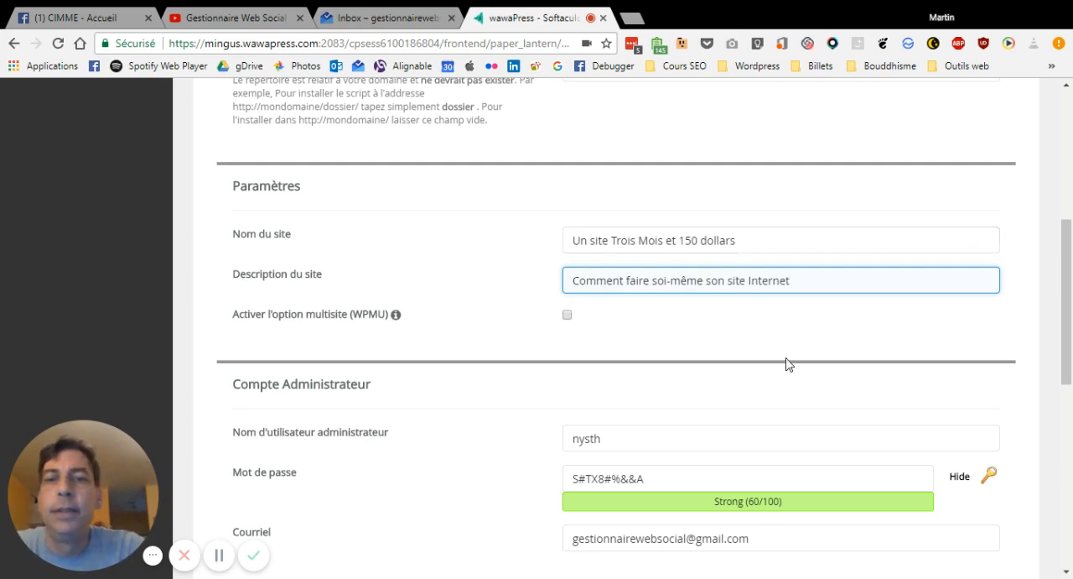
Mask the administrator password shown in the administrator account settings
{"action": "scroll", "coordinate": [797, 365], "scroll_direction": "down", "scroll_amount": 2}
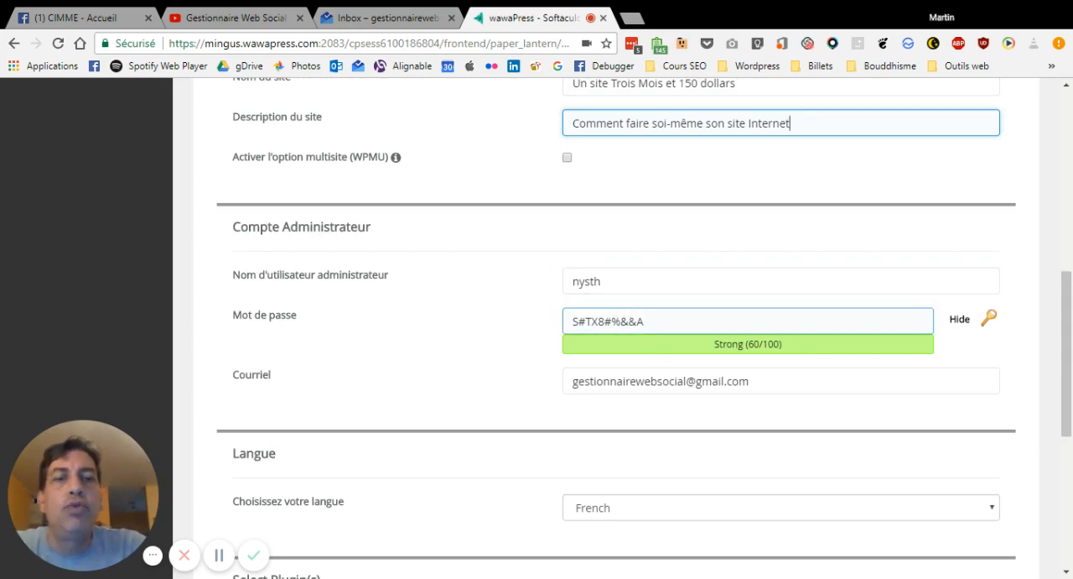
{"action": "double_click", "coordinate": [632, 321]}
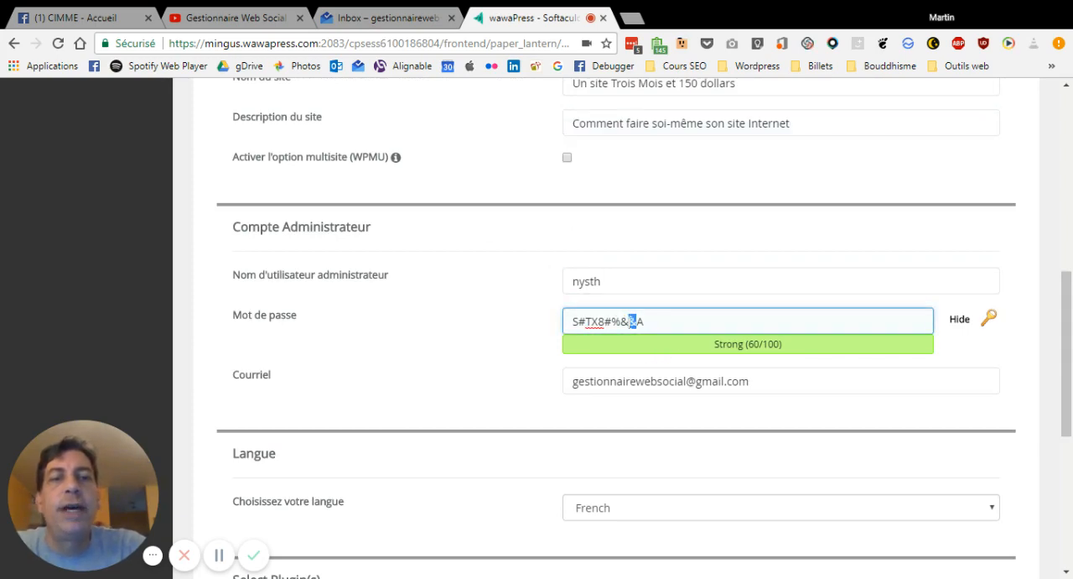
{"action": "left_click", "coordinate": [962, 320]}
Replace the suggested administrator username with the site owner's full name and enter a new administrator password
{"action": "left_click", "coordinate": [638, 288]}
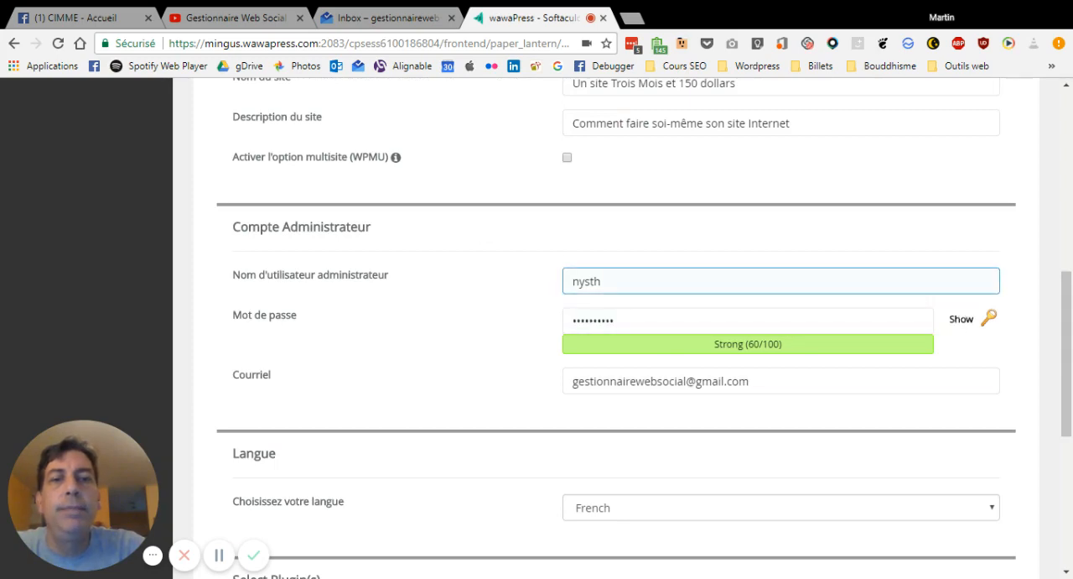
{"action": "double_click", "coordinate": [638, 287]}
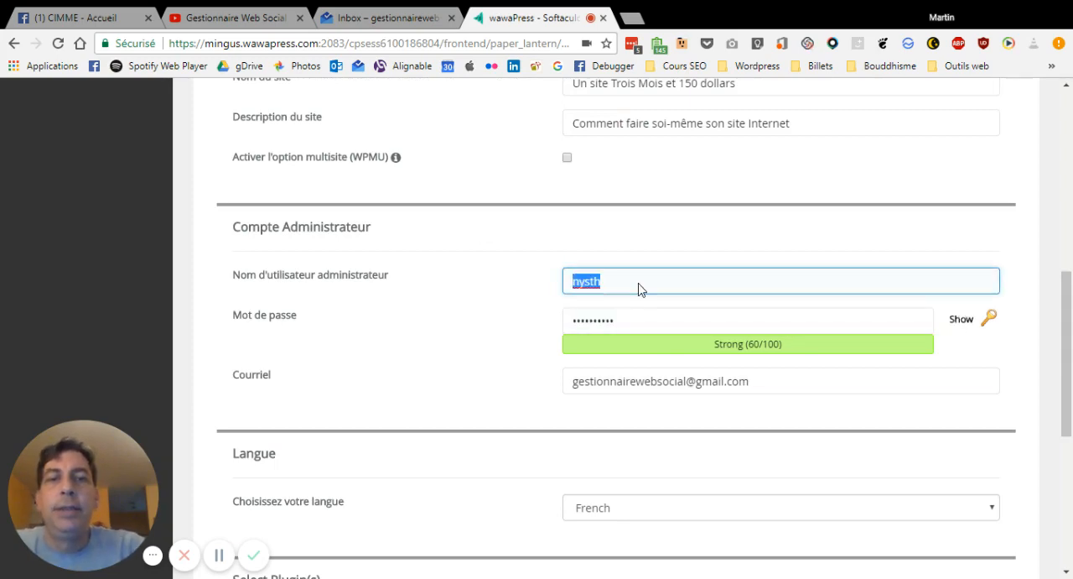
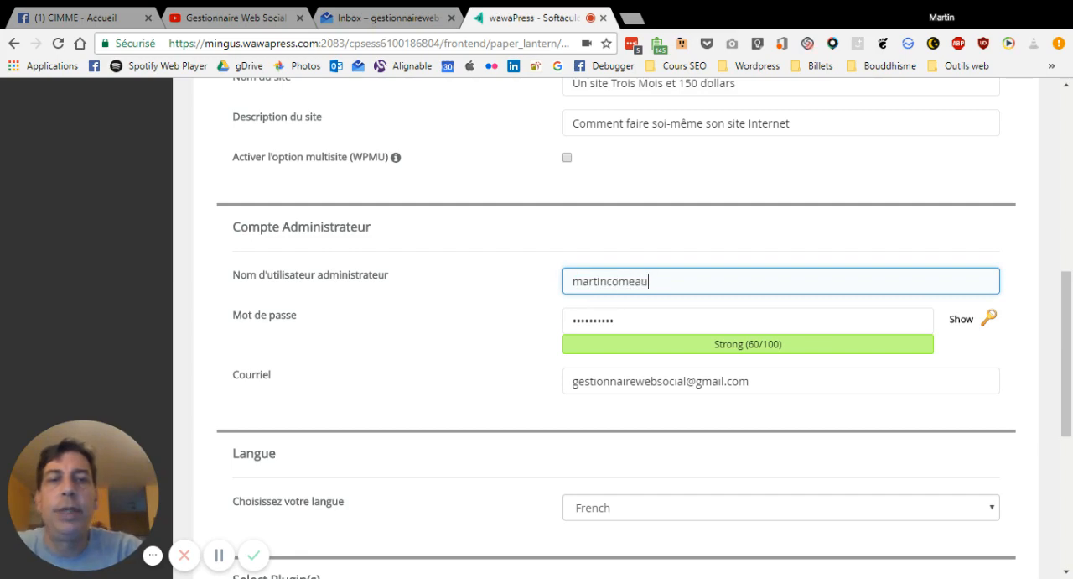
{"action": "key", "text": "Tab"}
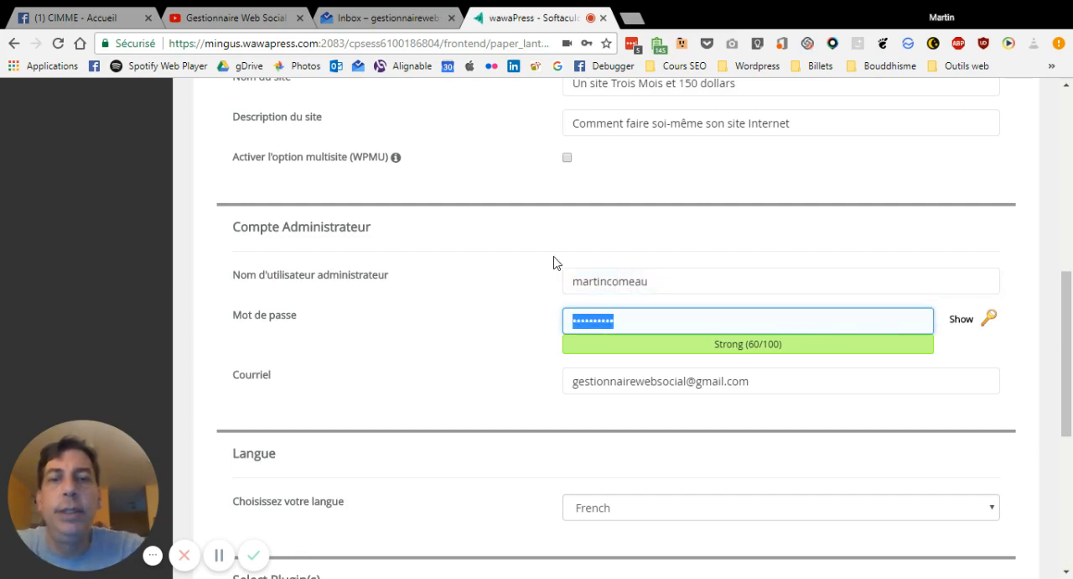
{"action": "type", "text": "••••••••"}
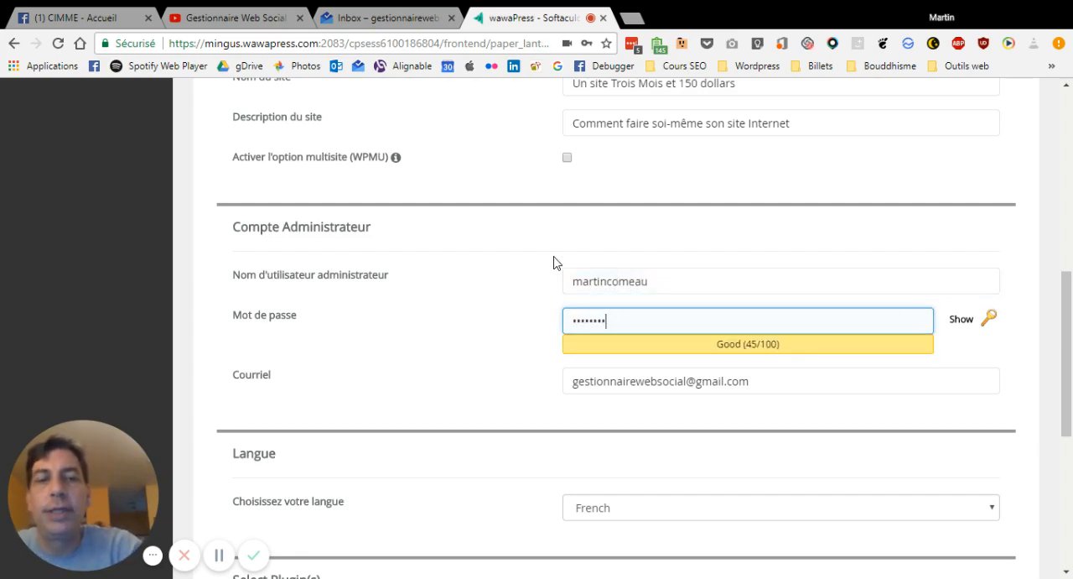
{"action": "type", "text": "•••"}
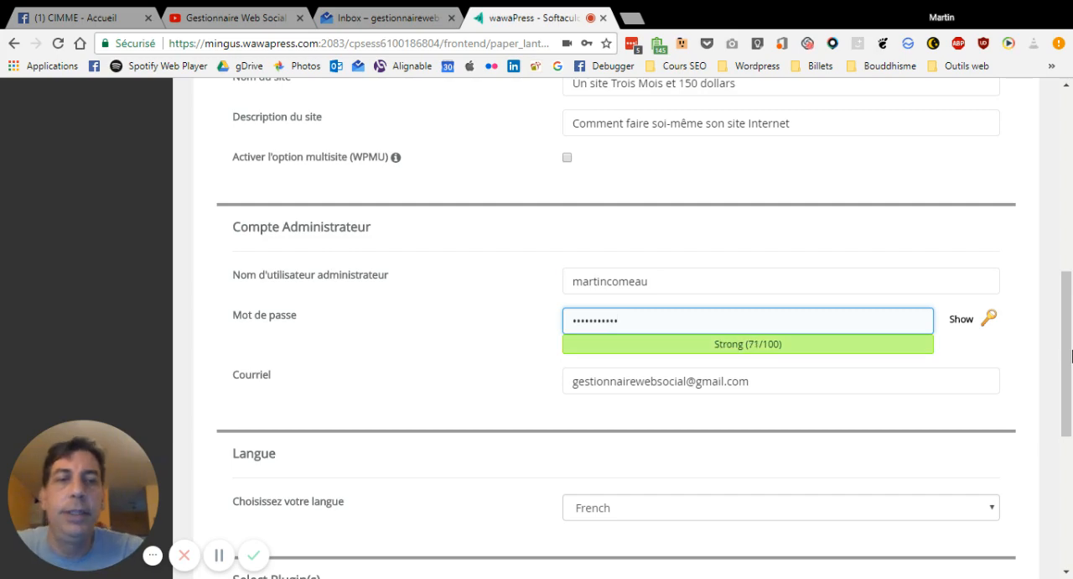
Review the remaining language and plugin settings, and run the WordPress installation
{"action": "scroll", "coordinate": [945, 449], "scroll_direction": "down", "scroll_amount": 1}
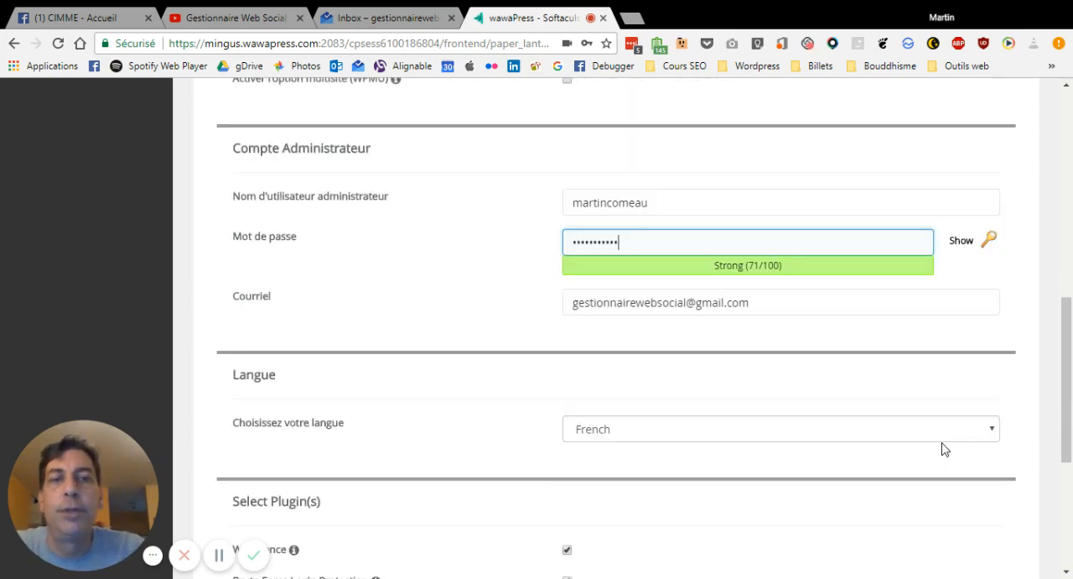
{"action": "scroll", "coordinate": [945, 448], "scroll_direction": "down", "scroll_amount": 1}
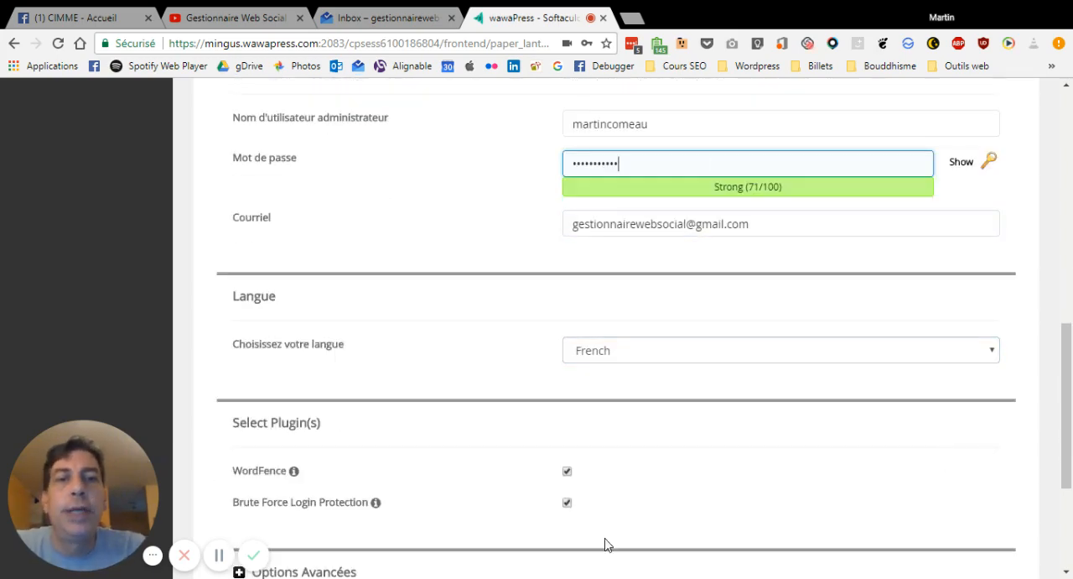
{"action": "scroll", "coordinate": [626, 458], "scroll_direction": "down", "scroll_amount": 2}
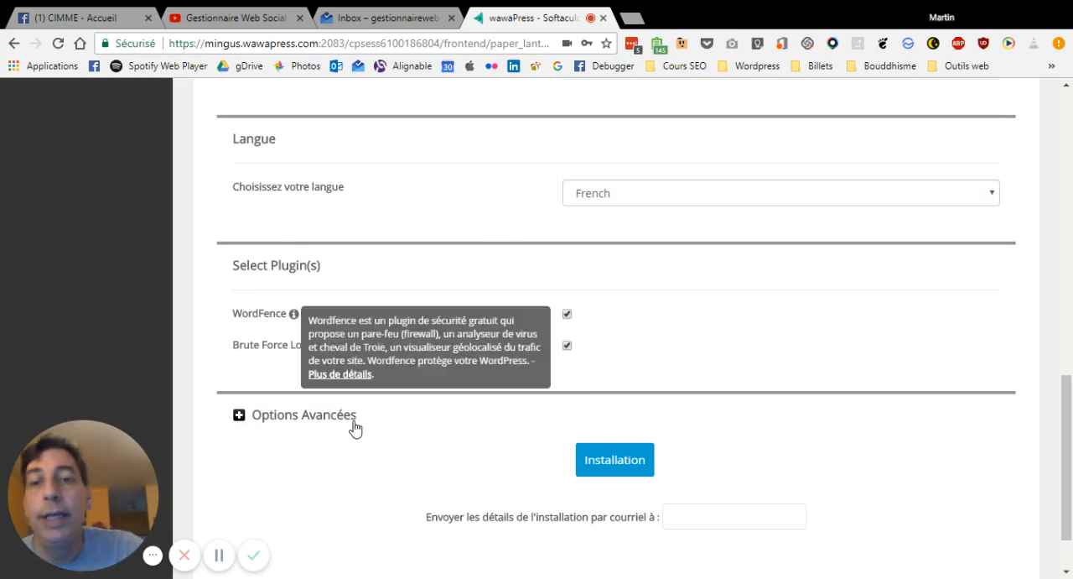
{"action": "scroll", "coordinate": [571, 514], "scroll_direction": "down", "scroll_amount": 1}
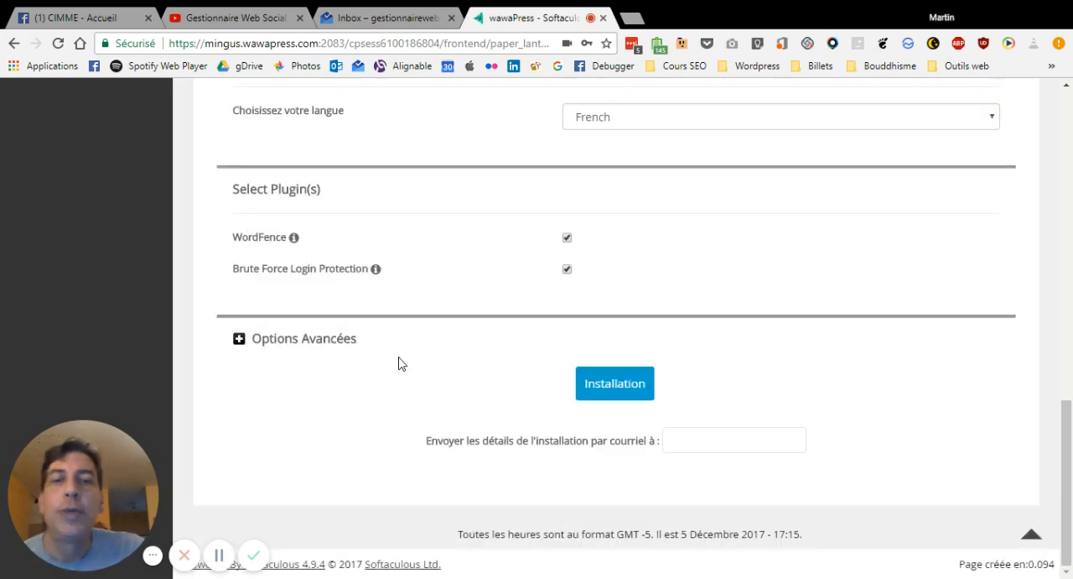
{"action": "left_click", "coordinate": [610, 388]}
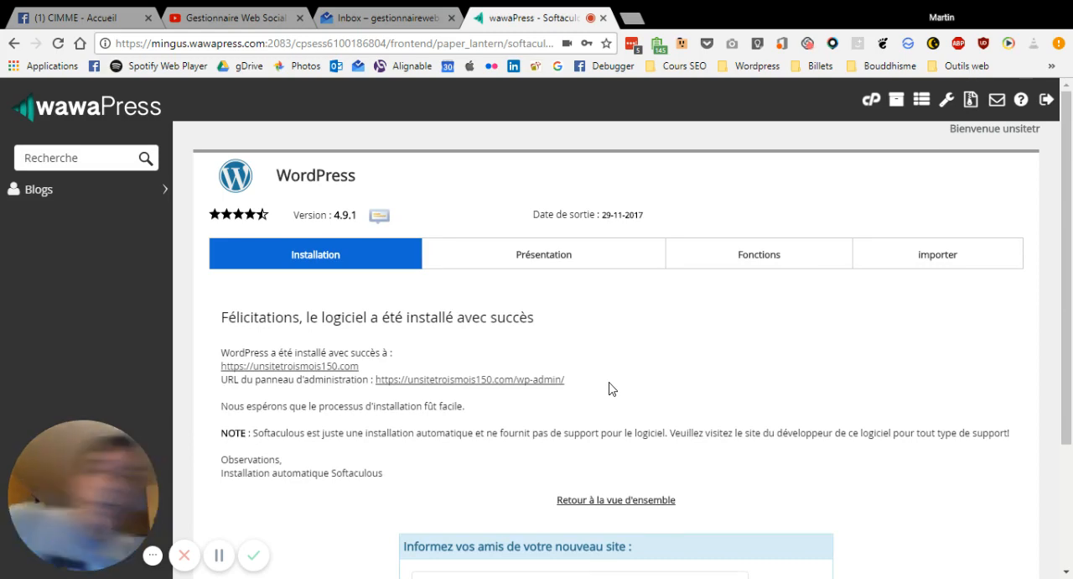
{"action": "scroll", "coordinate": [598, 357], "scroll_direction": "down", "scroll_amount": 2}
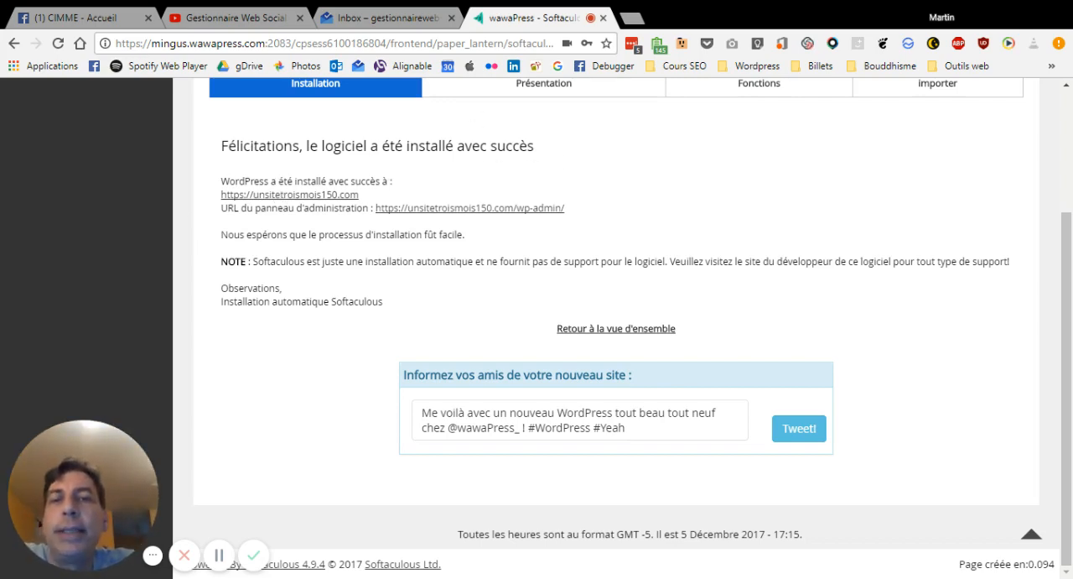
{"action": "left_click", "coordinate": [289, 194]}
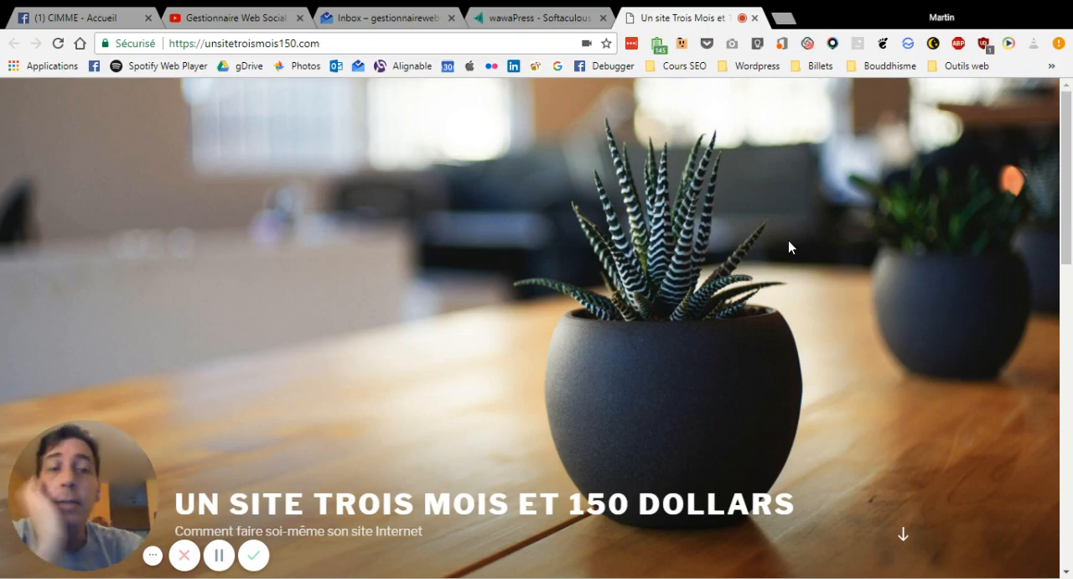
{"action": "scroll", "coordinate": [789, 247], "scroll_direction": "down", "scroll_amount": 10}
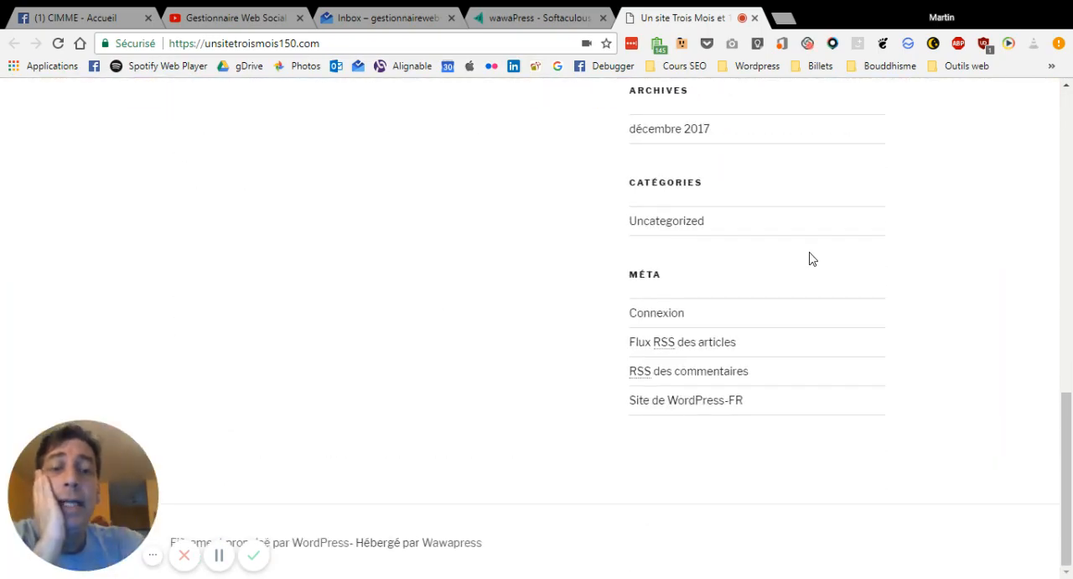
{"action": "scroll", "coordinate": [810, 256], "scroll_direction": "up", "scroll_amount": 8}
{"action": "scroll", "coordinate": [810, 256], "scroll_direction": "up", "scroll_amount": 3}
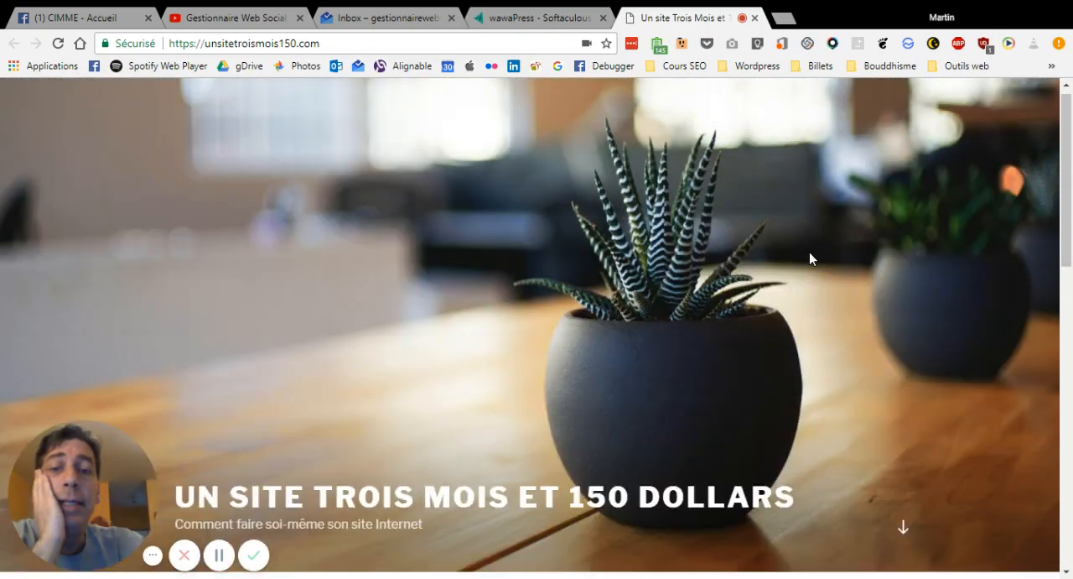
{"action": "scroll", "coordinate": [810, 257], "scroll_direction": "down", "scroll_amount": 10}
{"action": "scroll", "coordinate": [810, 257], "scroll_direction": "up", "scroll_amount": 6}
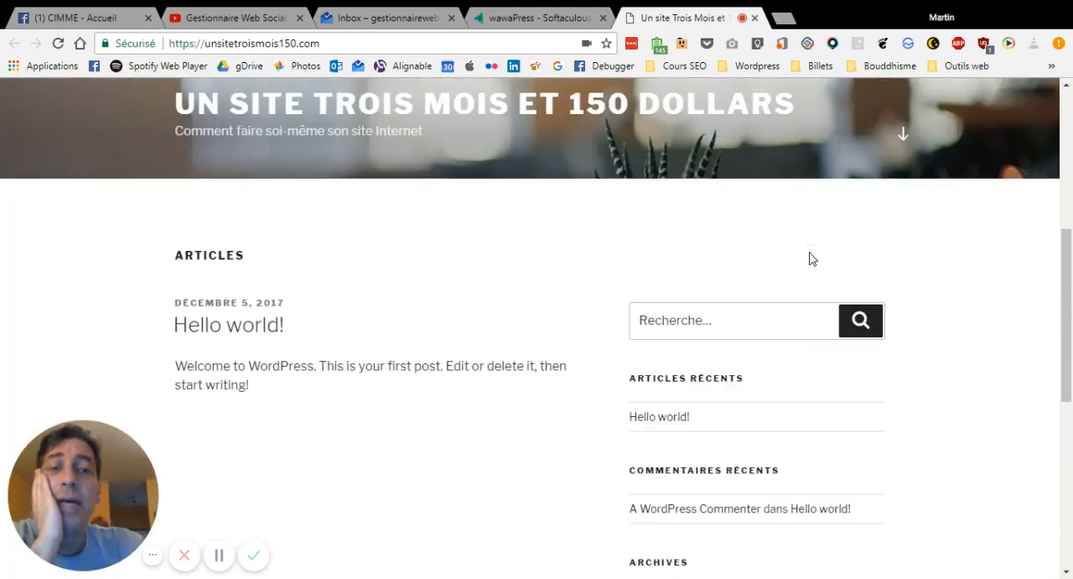
{"action": "scroll", "coordinate": [810, 256], "scroll_direction": "up", "scroll_amount": 5}
{"action": "scroll", "coordinate": [810, 253], "scroll_direction": "down", "scroll_amount": 2}
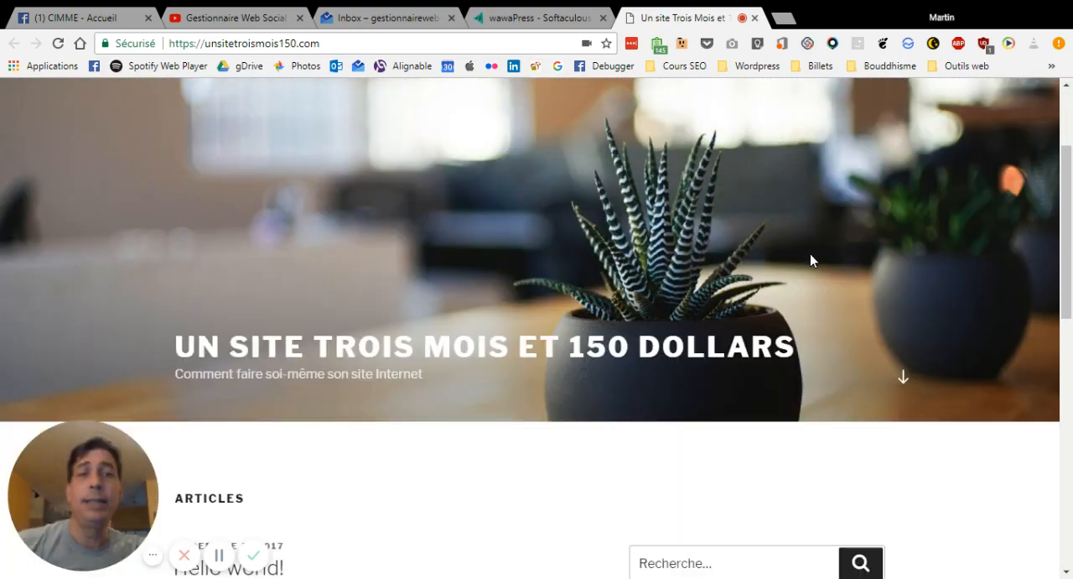